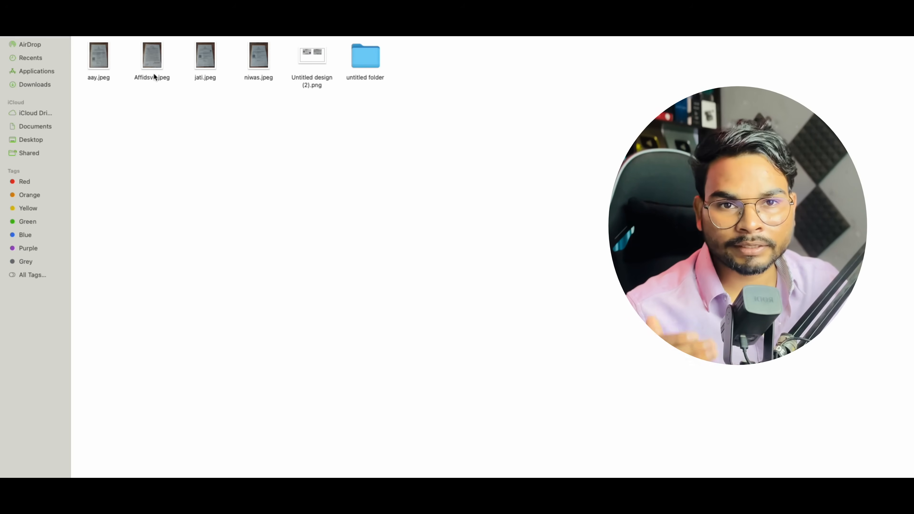
Step: Switch to the browser, search Google for "rtps bihar" and open the RTPS-2 result at serviceonline.bihar.gov.in
key("ctrl+Left")
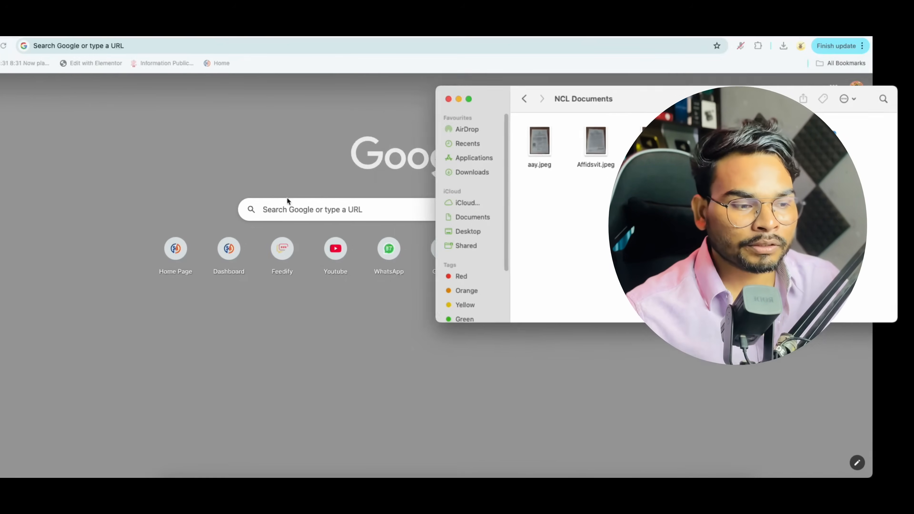
left_click(395, 476)
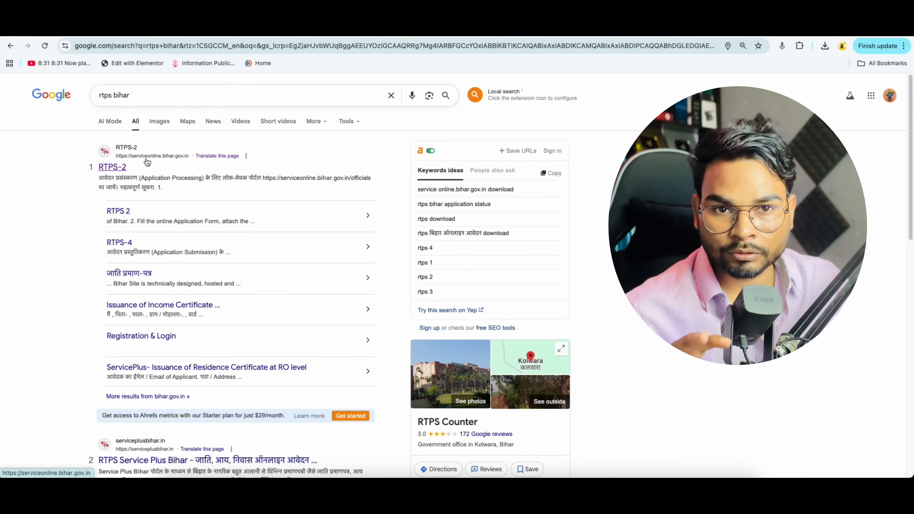
left_click(118, 167)
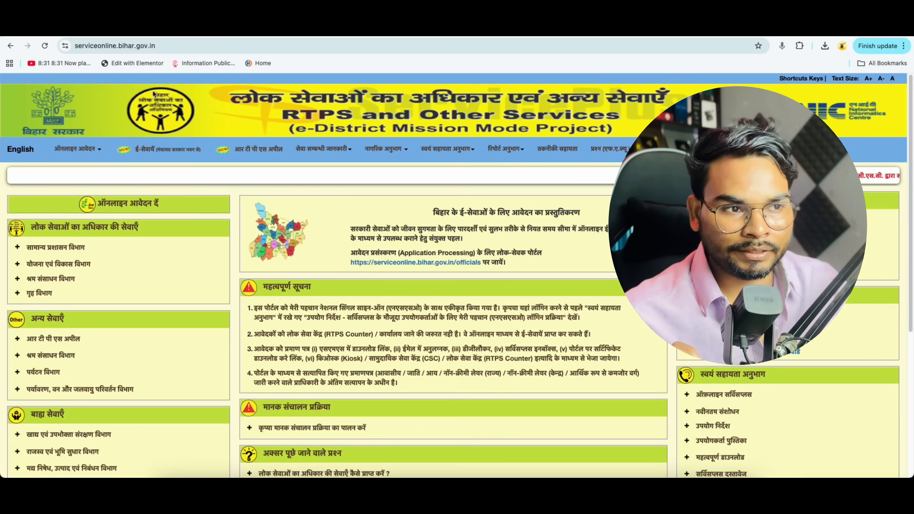
Step: Open the circle-level (अंचल स्तर पर) application for the Bihar government non-creamy-layer certificate under the General Administration Department (सामान्य प्रशासन विभाग)
left_click(57, 248)
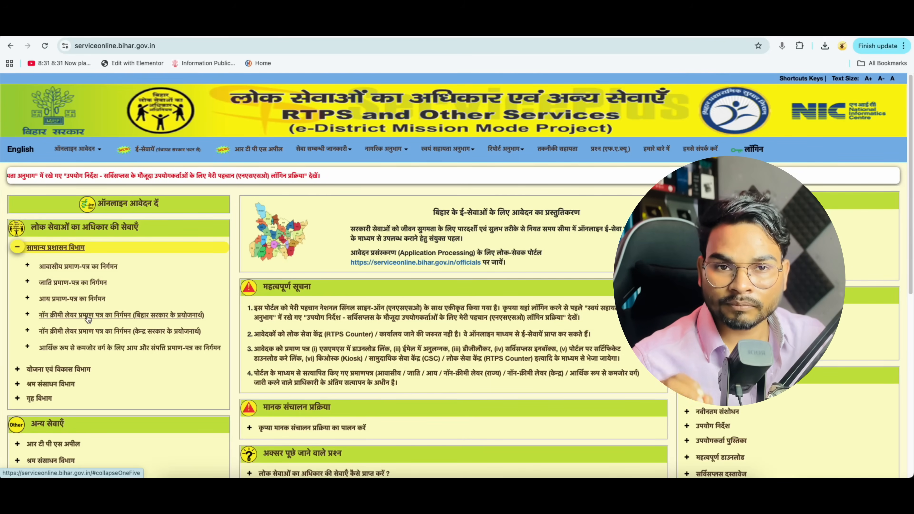
left_click(156, 319)
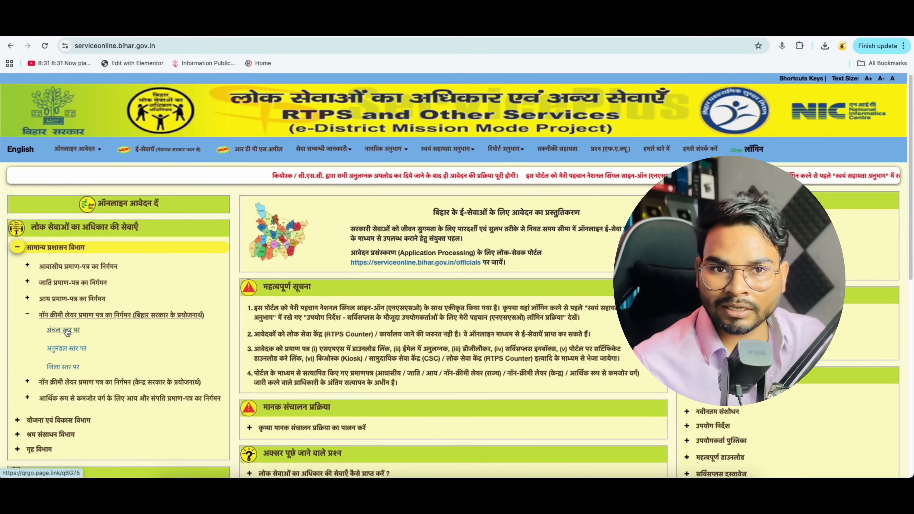
left_click(67, 332)
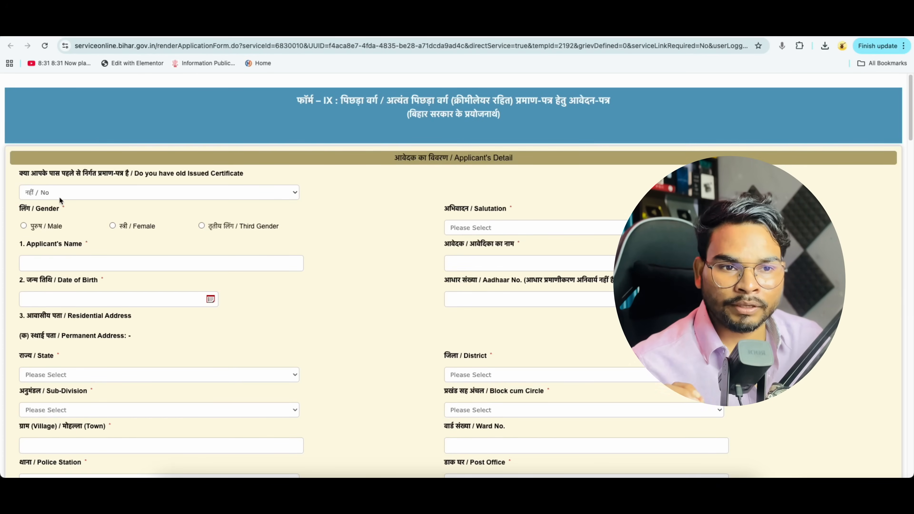
Step: Answer No for an old issued certificate and select Female as the applicant's gender
left_click(104, 196)
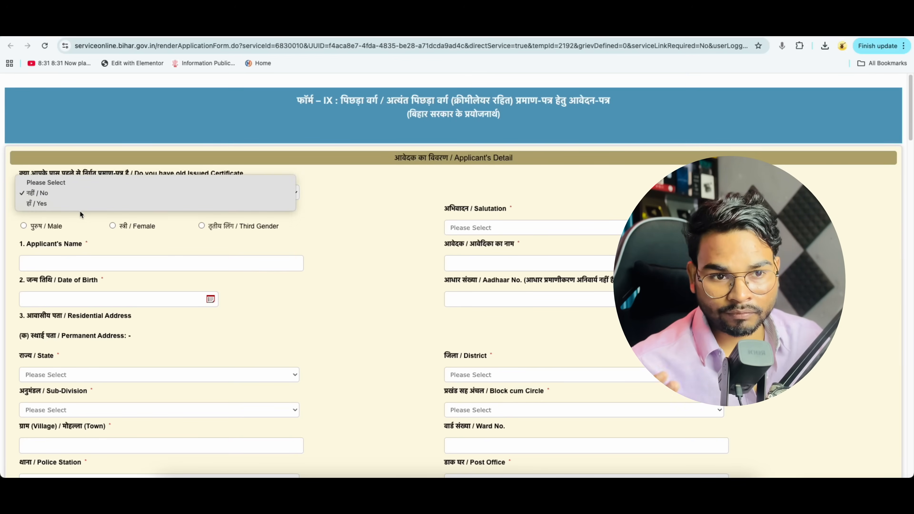
left_click(69, 194)
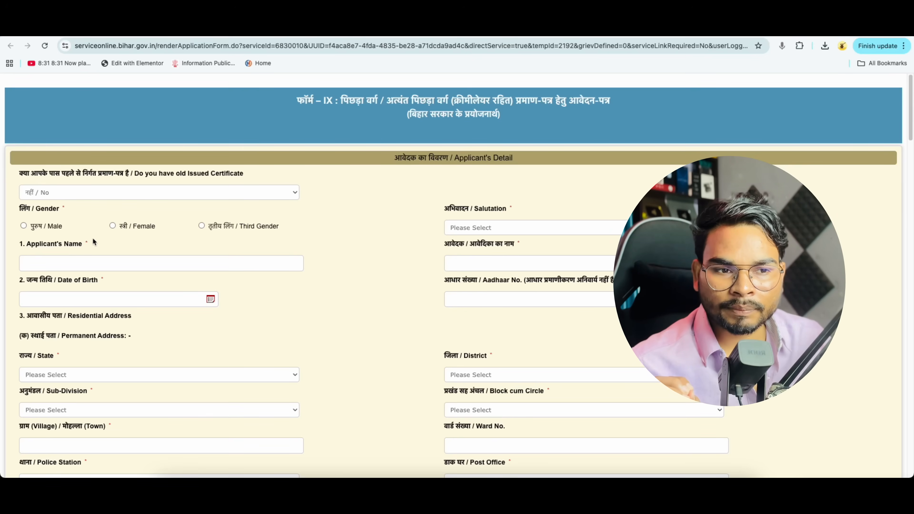
left_click(112, 226)
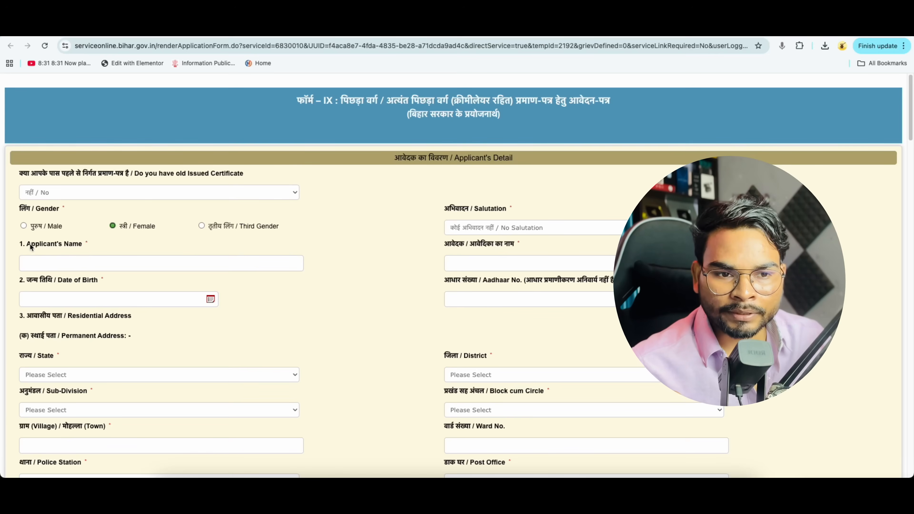
Step: Fill in the applicant's name as "Demo" so that the Hindi name field is filled too
left_click(71, 246)
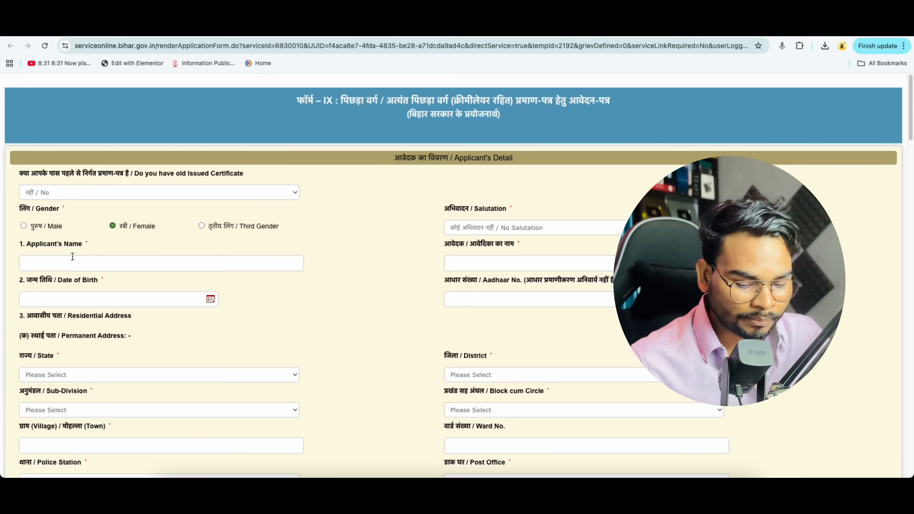
type("Demo")
key("Tab")
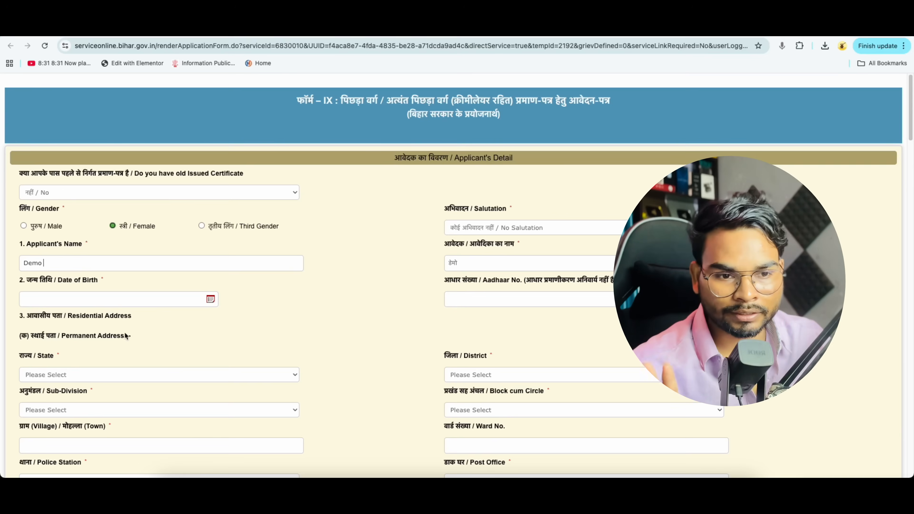
Step: Set the applicant's date of birth with the date picker
left_click_drag(28, 281, 187, 299)
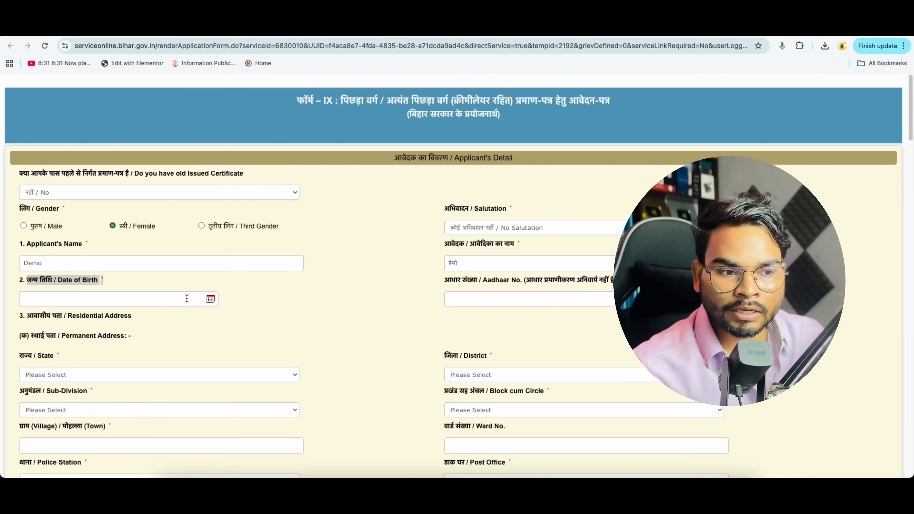
left_click(210, 299)
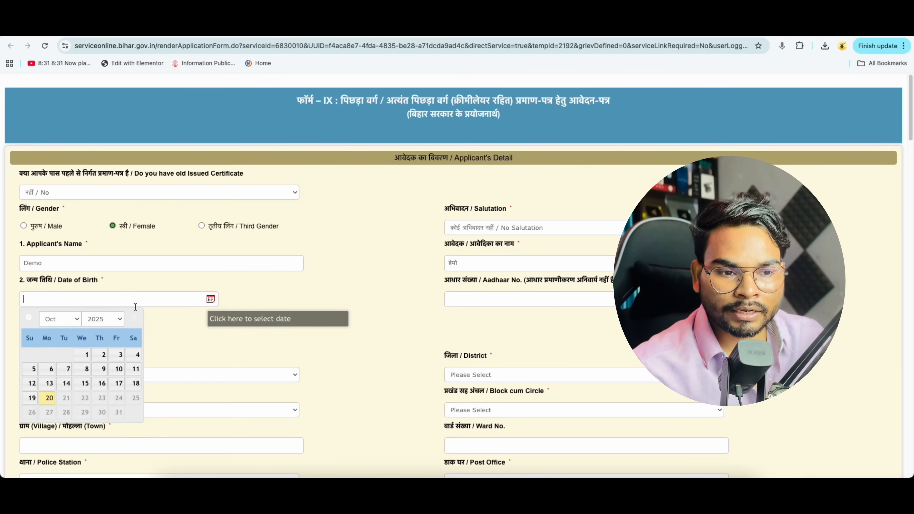
left_click(90, 321)
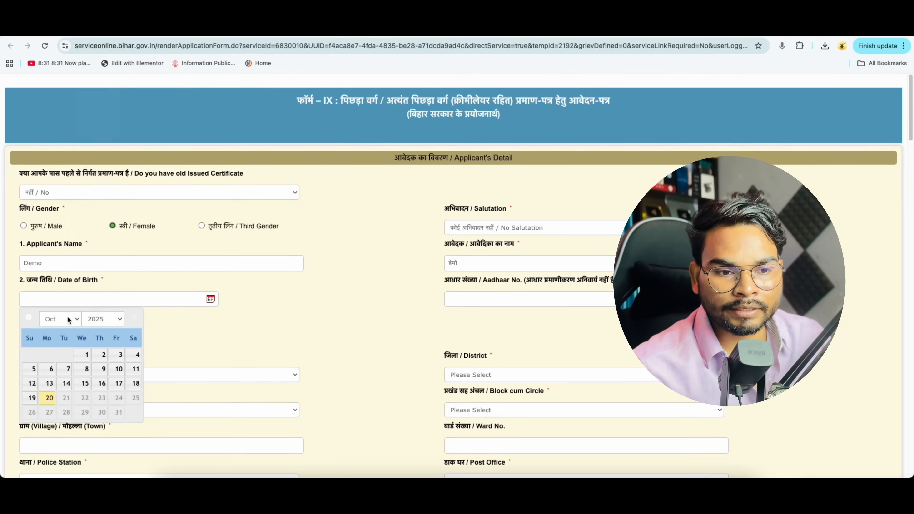
left_click(97, 68)
left_click(48, 355)
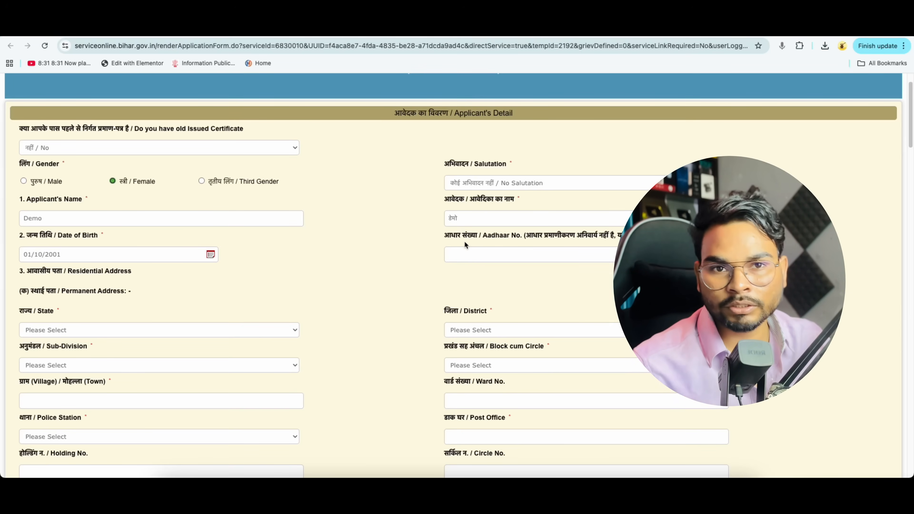
Step: Set the permanent address's state to BIHAR and its district to GOPALGANJ
scroll(247, 301, "down", 1)
scroll(54, 261, "down", 1)
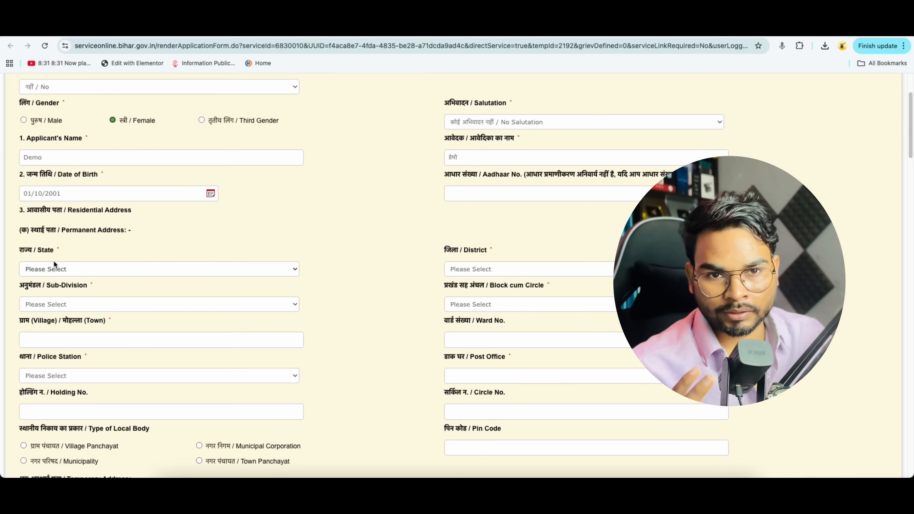
scroll(132, 350, "down", 3)
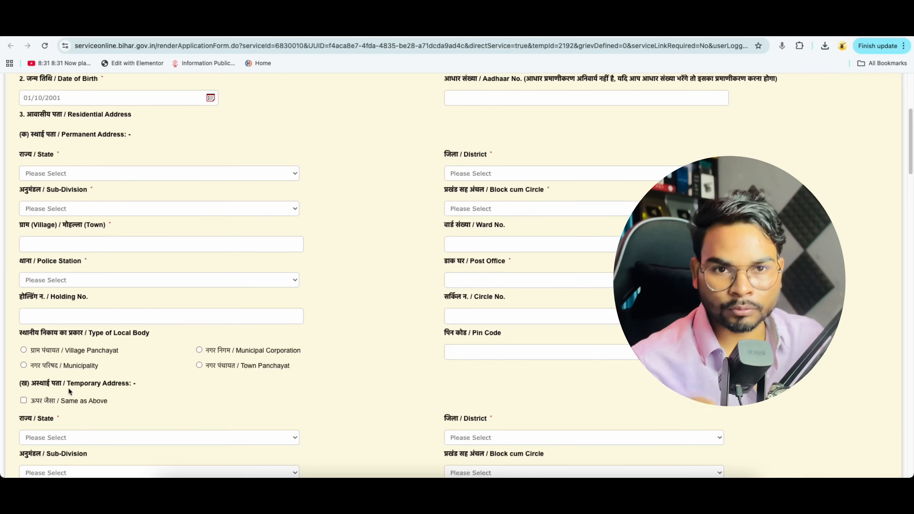
scroll(81, 373, "up", 2)
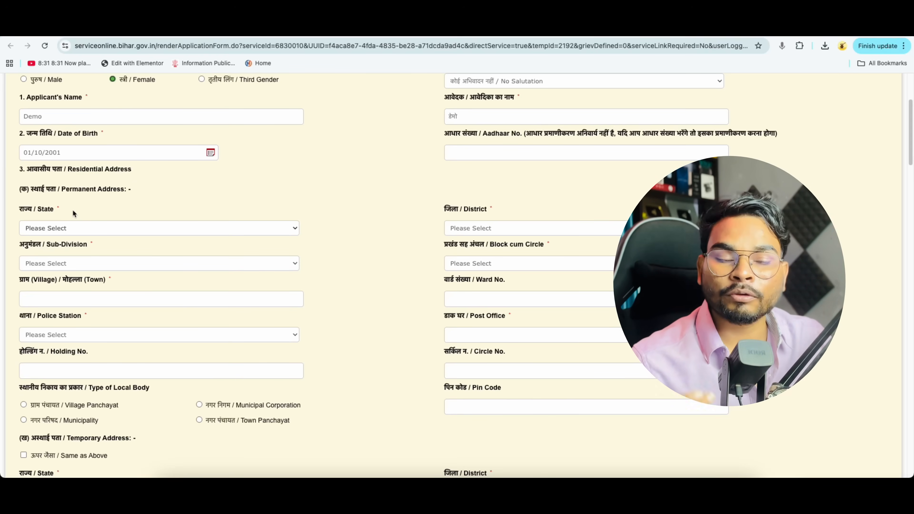
scroll(67, 375, "down", 1)
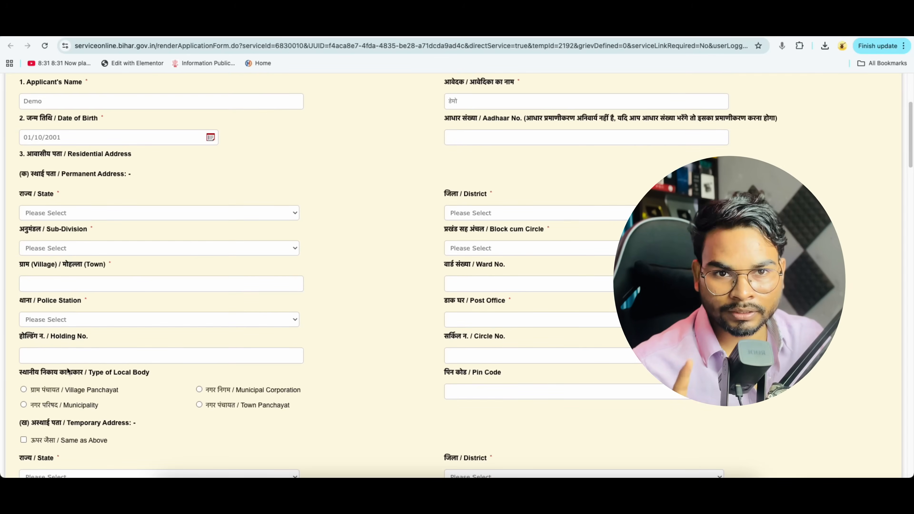
scroll(66, 361, "up", 1)
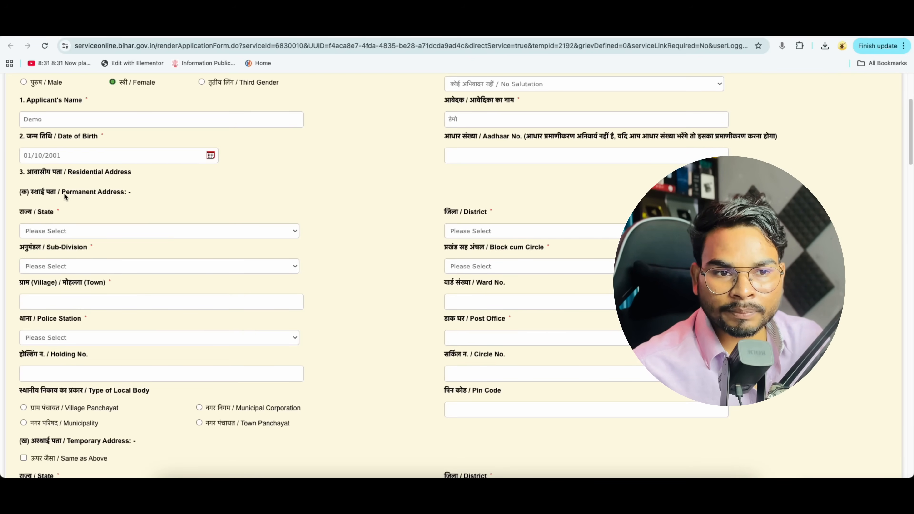
left_click(49, 232)
left_click(48, 241)
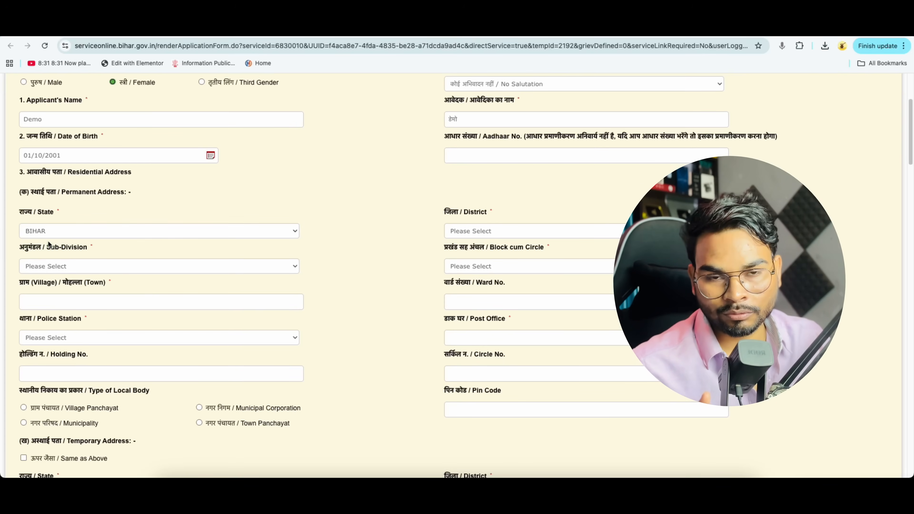
left_click(484, 239)
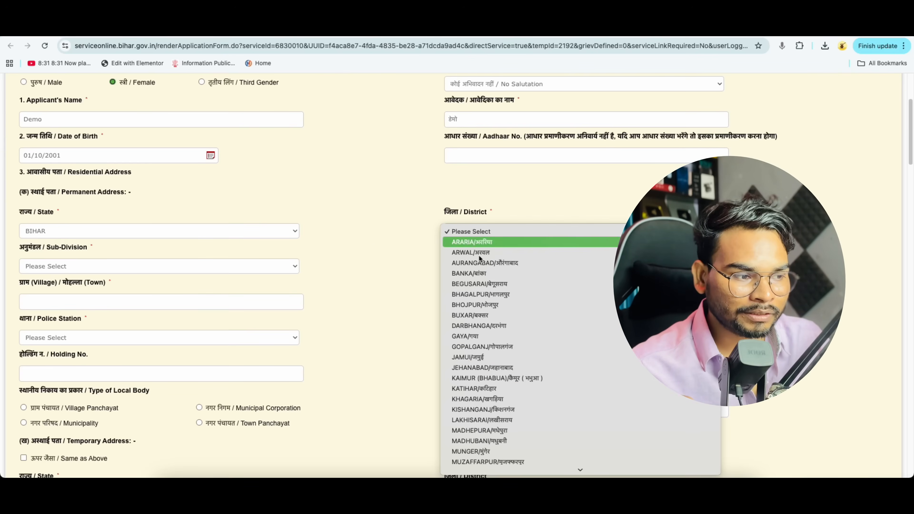
left_click(464, 342)
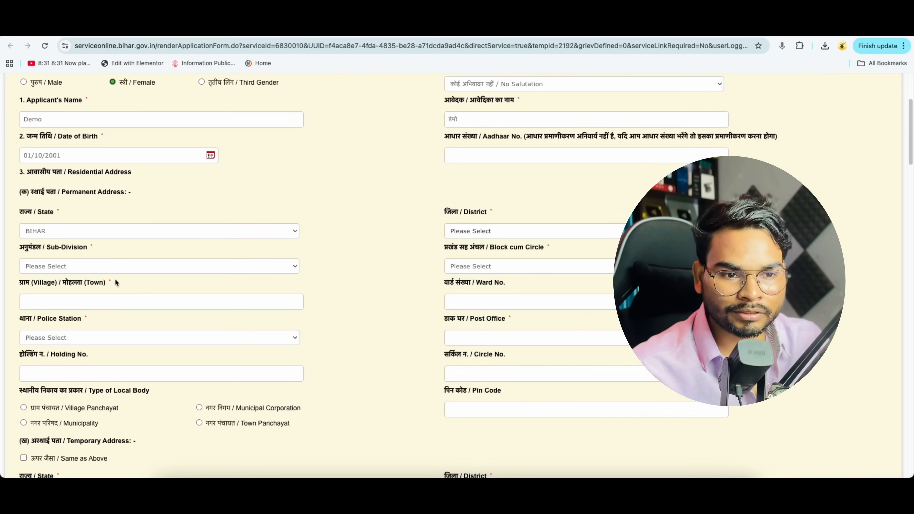
Step: Set the permanent address's sub-division to GOPALGANJ and its block cum circle to BARAULI
left_click(56, 265)
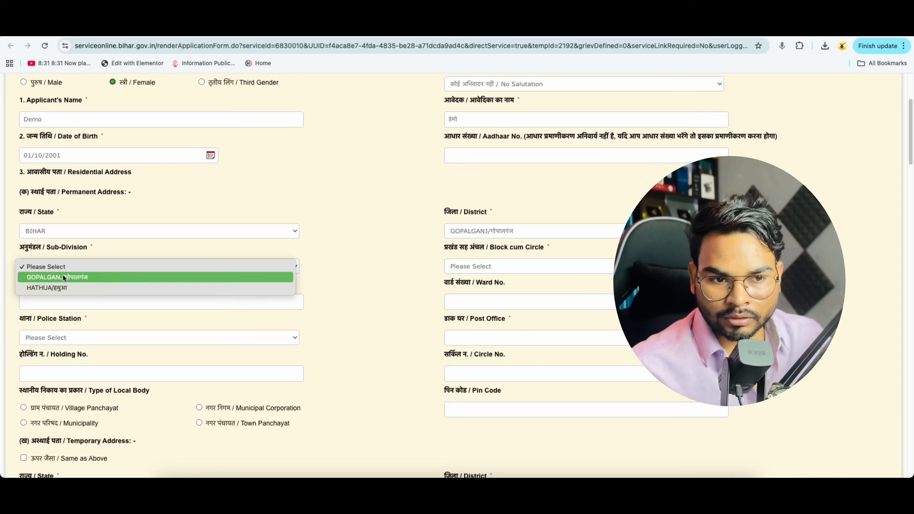
left_click(63, 276)
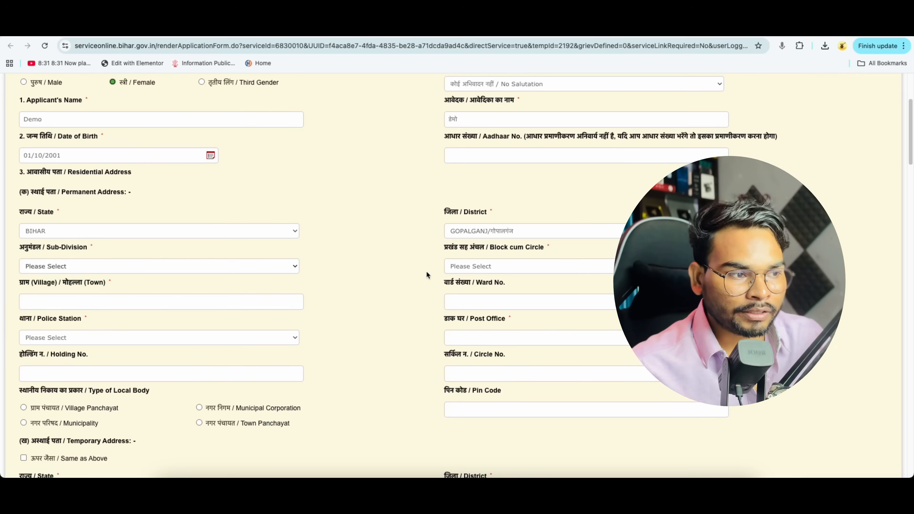
left_click(469, 266)
left_click(472, 288)
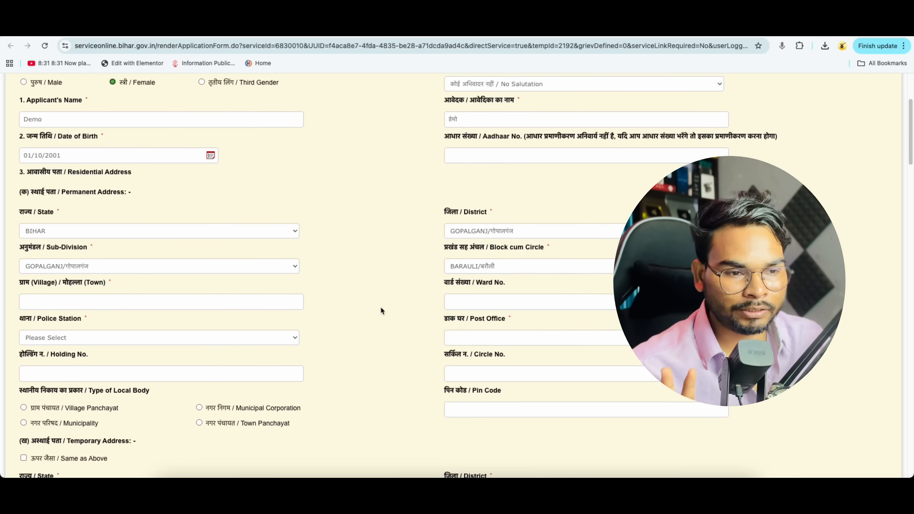
Step: Enter the village name and the ward number in the permanent address
scroll(146, 314, "down", 1)
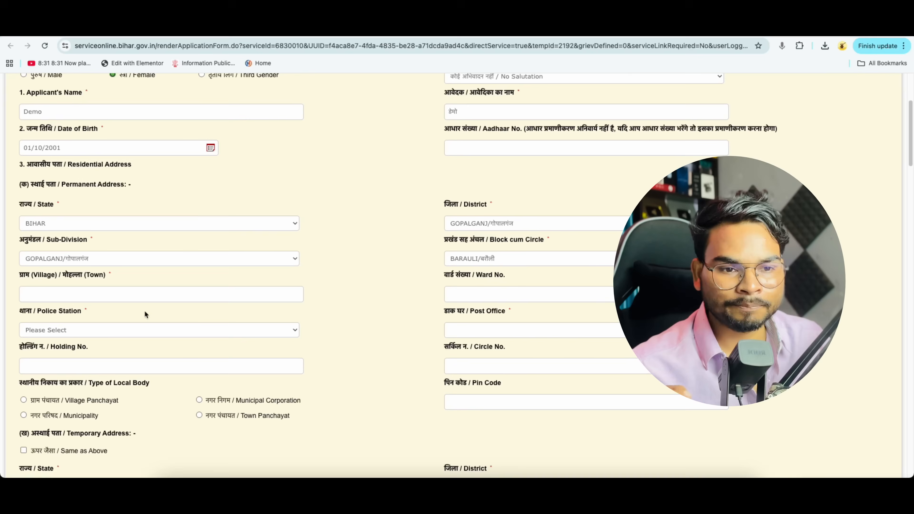
left_click(84, 292)
type("dwmo")
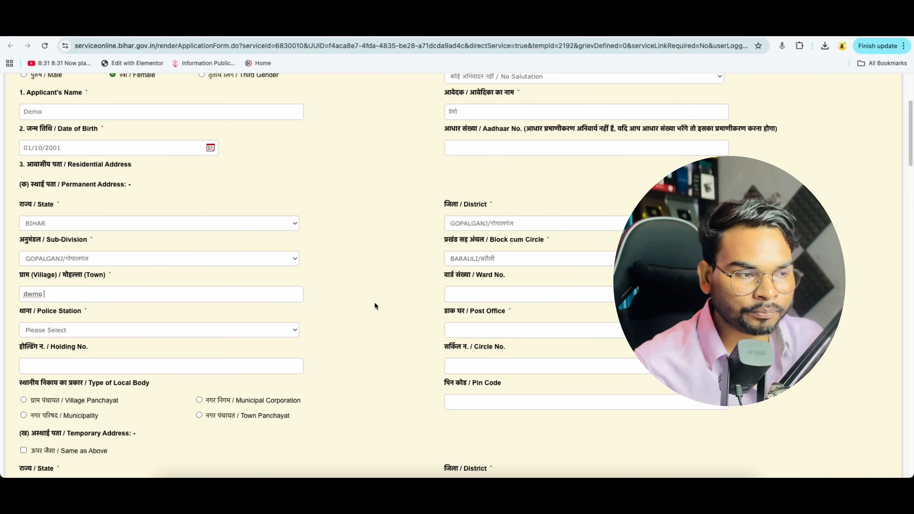
left_click(459, 294)
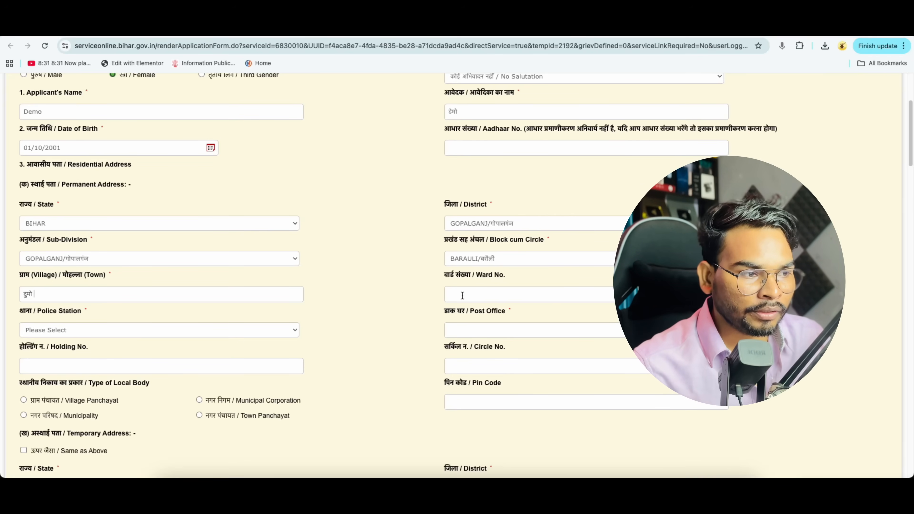
type("04")
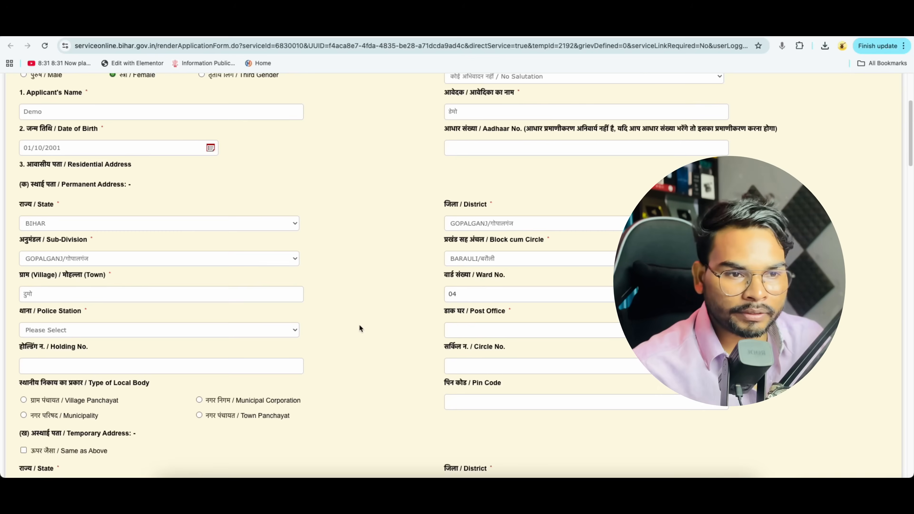
Step: Choose Barauli as the police station in the permanent address
scroll(359, 324, "down", 1)
left_click(68, 328)
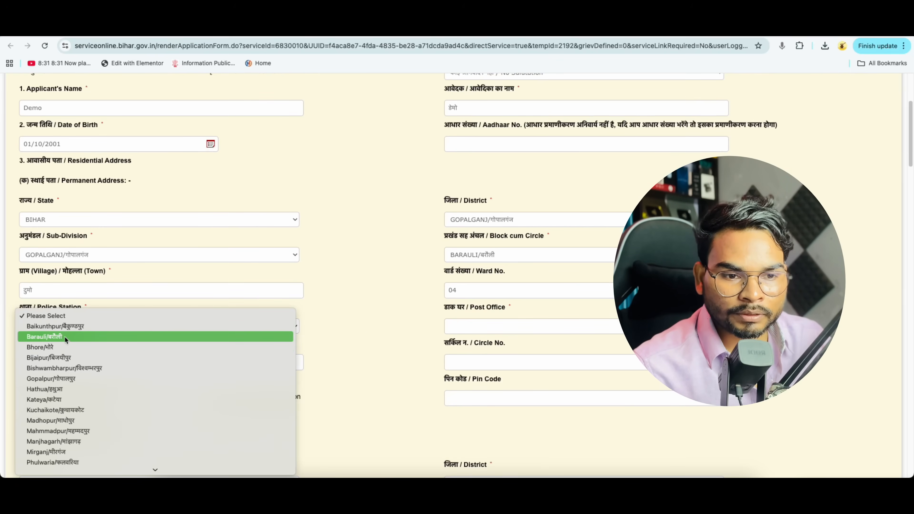
left_click(65, 336)
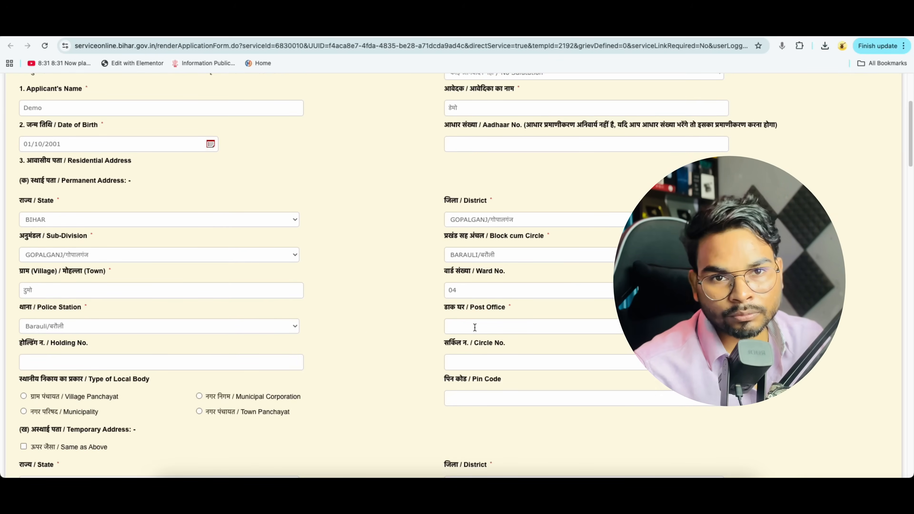
scroll(356, 331, "down", 2)
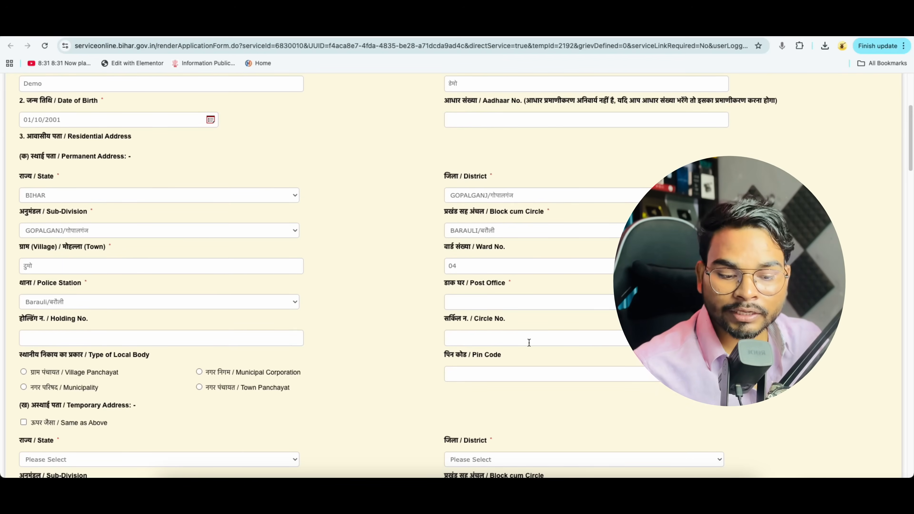
scroll(529, 343, "down", 1)
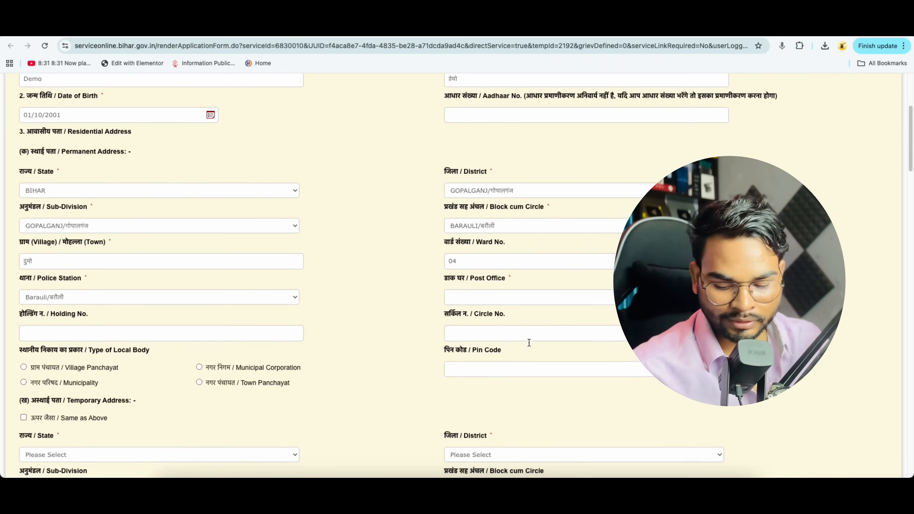
scroll(230, 346, "down", 5)
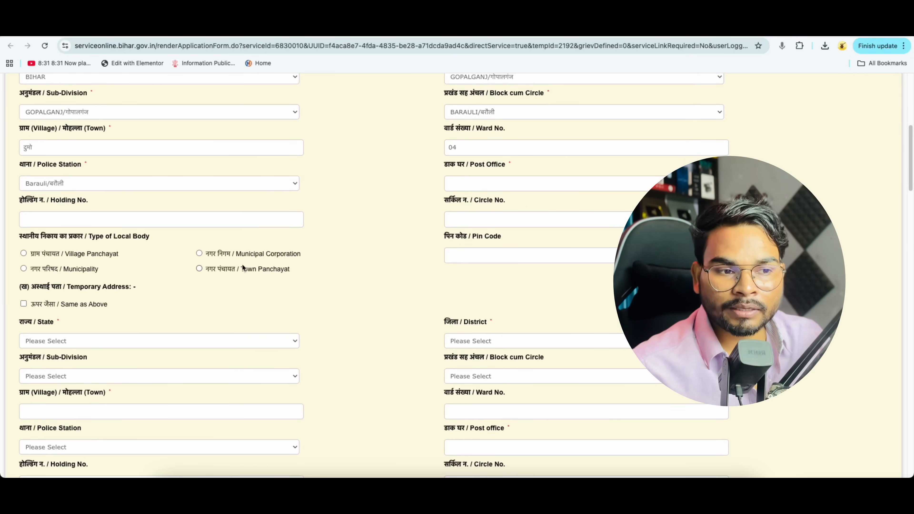
Step: Set the permanent address's local body type to Village Panchayat and choose KAHLA as the panchayat
left_click(24, 253)
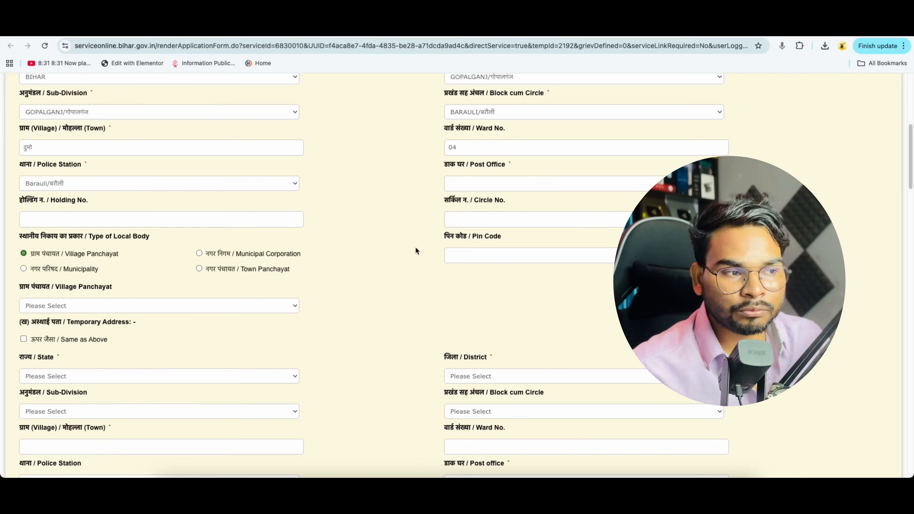
left_click_drag(448, 240, 494, 242)
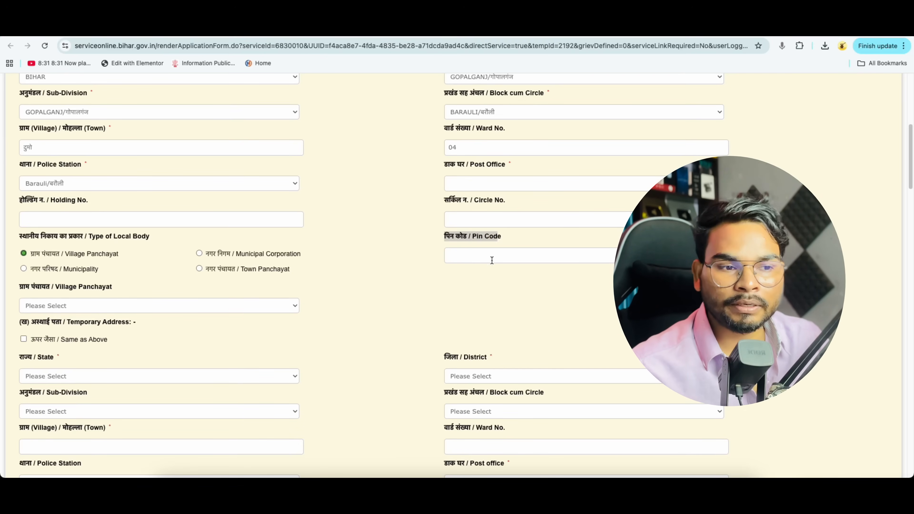
scroll(317, 310, "down", 2)
left_click(58, 252)
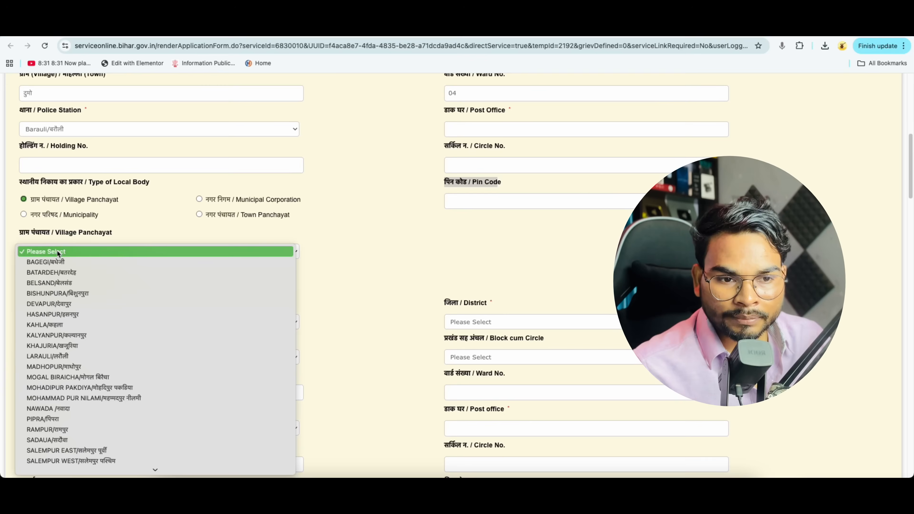
left_click(52, 323)
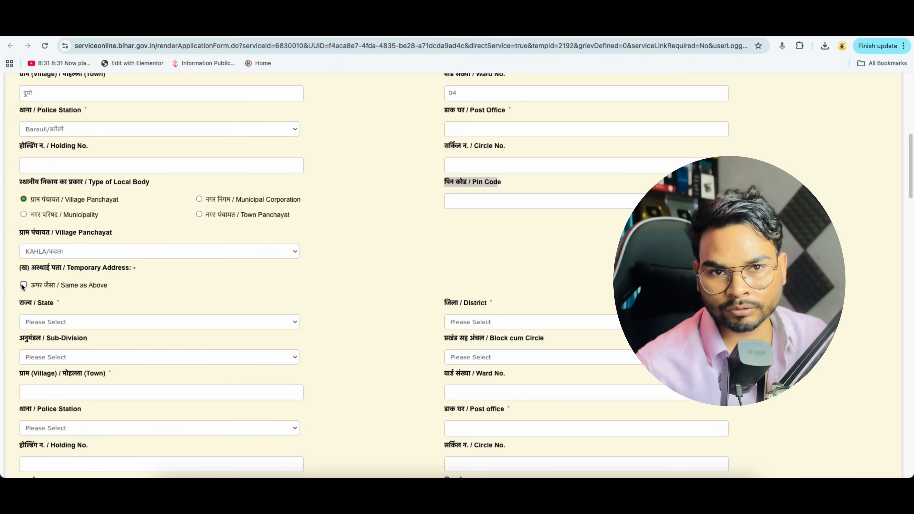
Step: Set the temporary address's state to DELHI
left_click(54, 322)
scroll(54, 413, "down", 2)
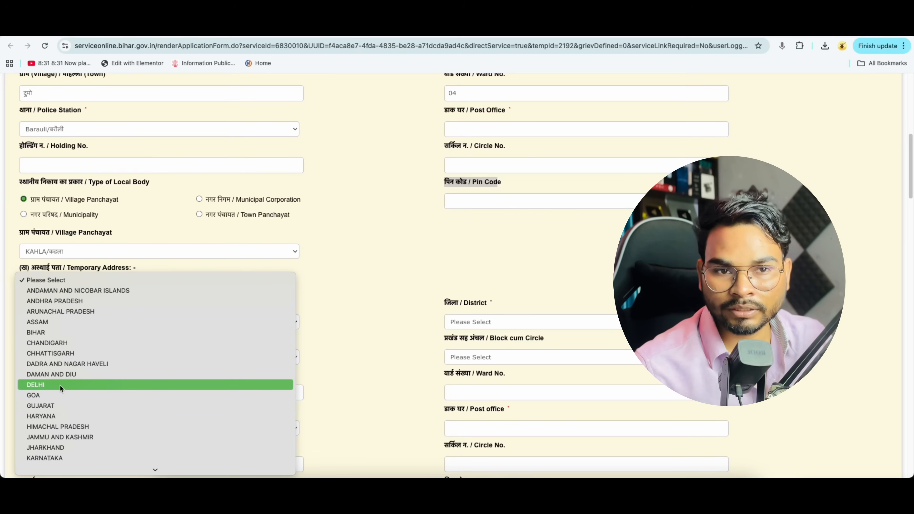
left_click(59, 384)
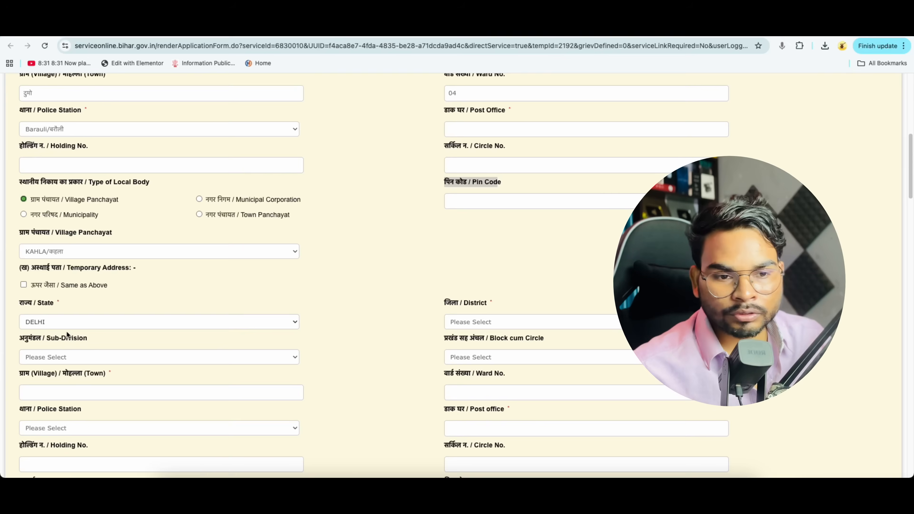
left_click(50, 321)
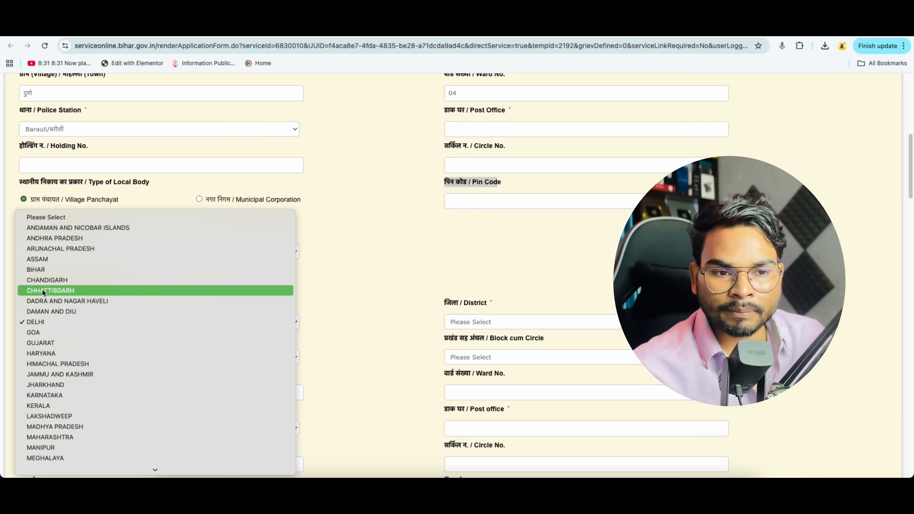
left_click(379, 248)
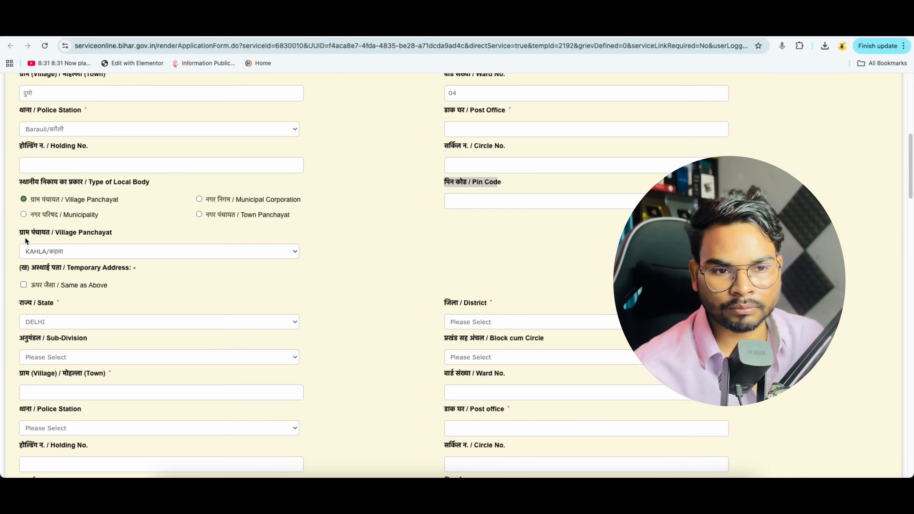
Step: Mark the temporary address as the same as the permanent address above
left_click(24, 284)
scroll(338, 322, "down", 3)
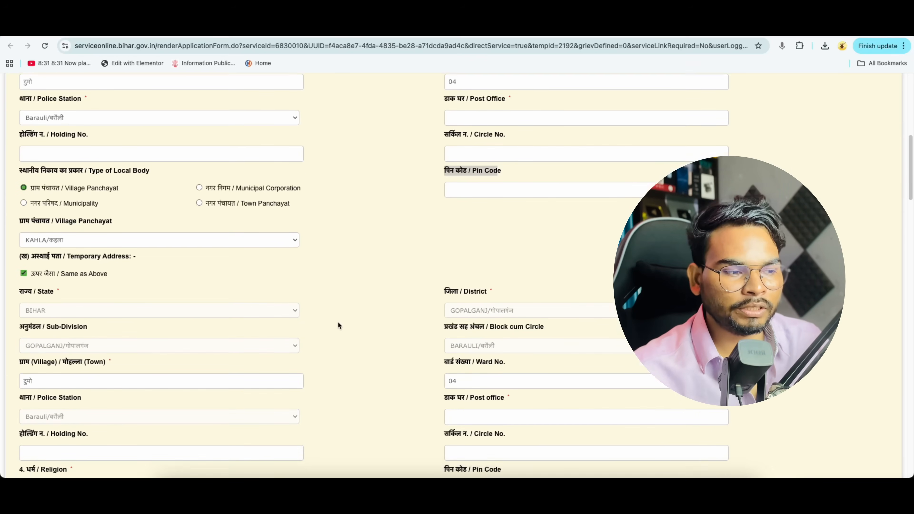
Step: Enter hindu as the religion and set the category to अत्यंत पिछड़ा वर्ग (अनुसूची-1)
scroll(307, 331, "down", 6)
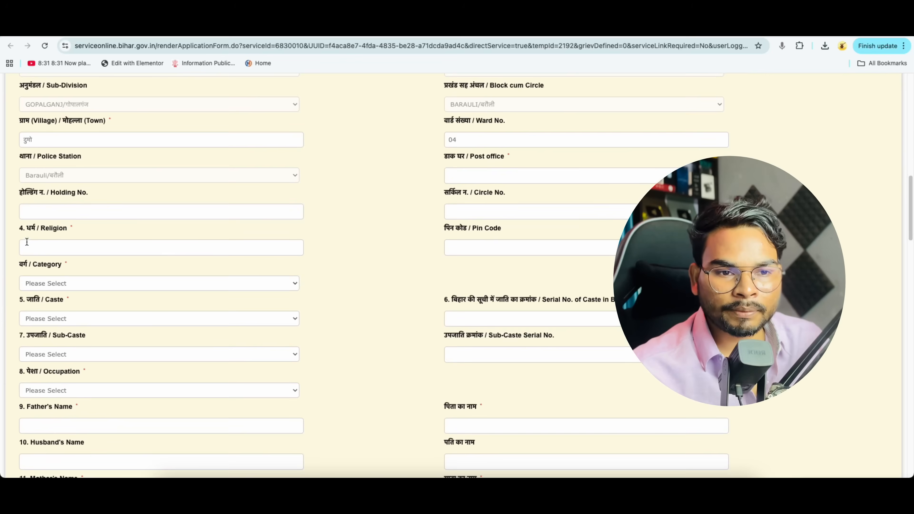
left_click(49, 250)
type("H")
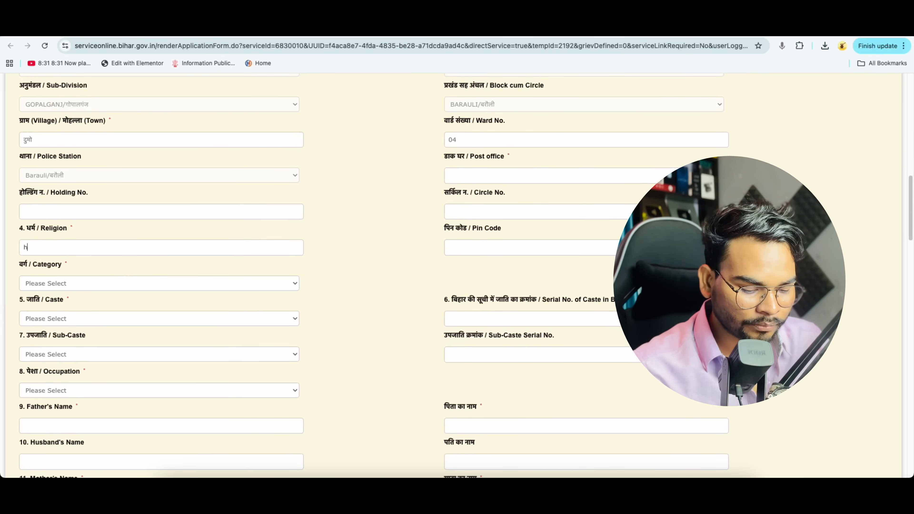
type("indu")
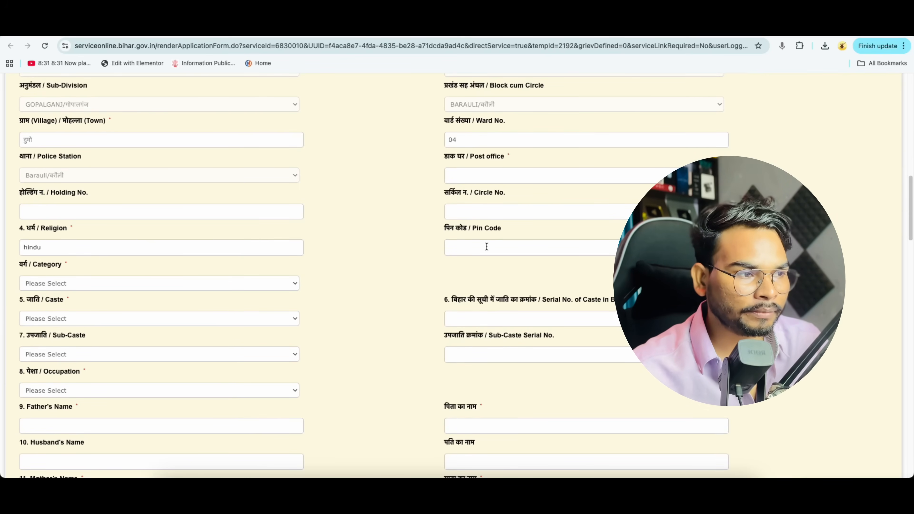
left_click(54, 283)
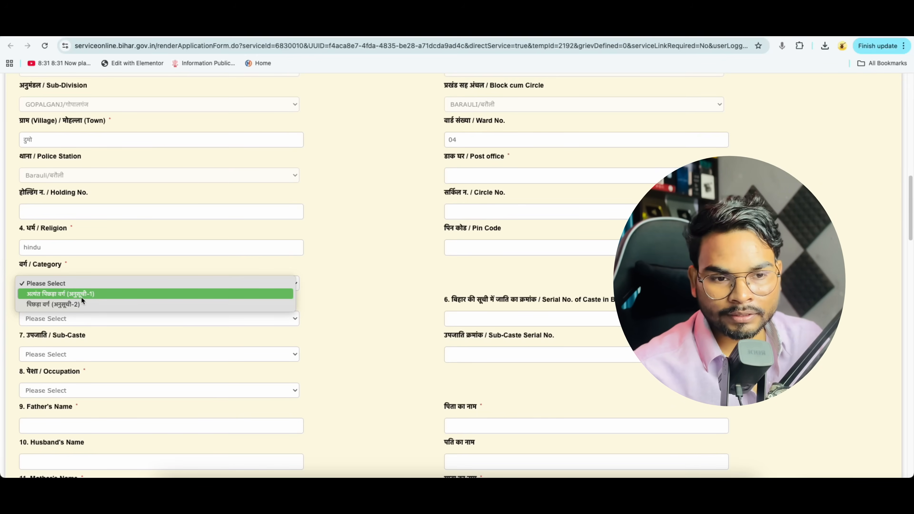
left_click(60, 295)
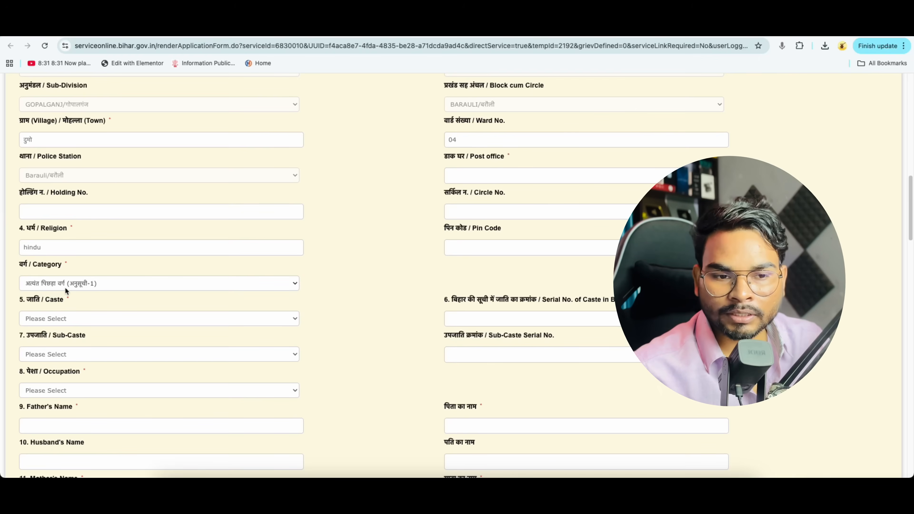
Step: Choose Dhanwar / धनवार as the applicant's caste
scroll(161, 293, "down", 1)
left_click(54, 312)
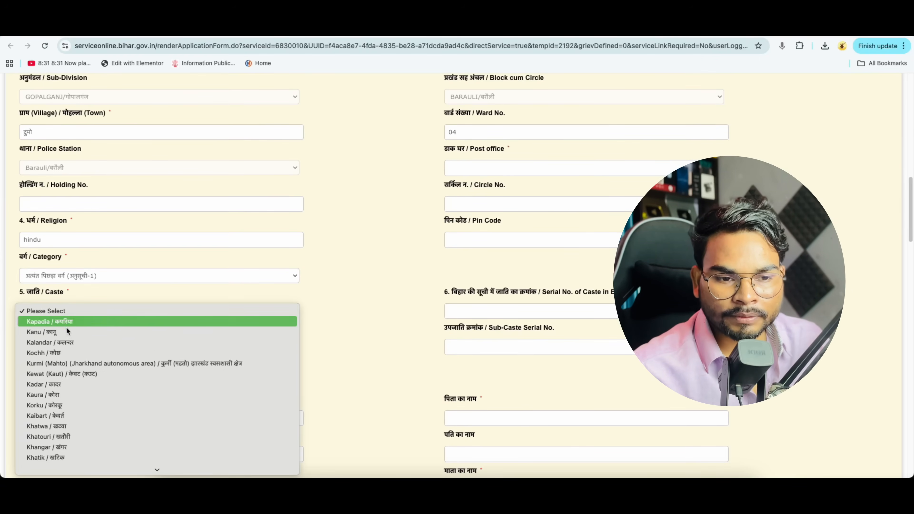
scroll(67, 345, "down", 10)
key("Escape")
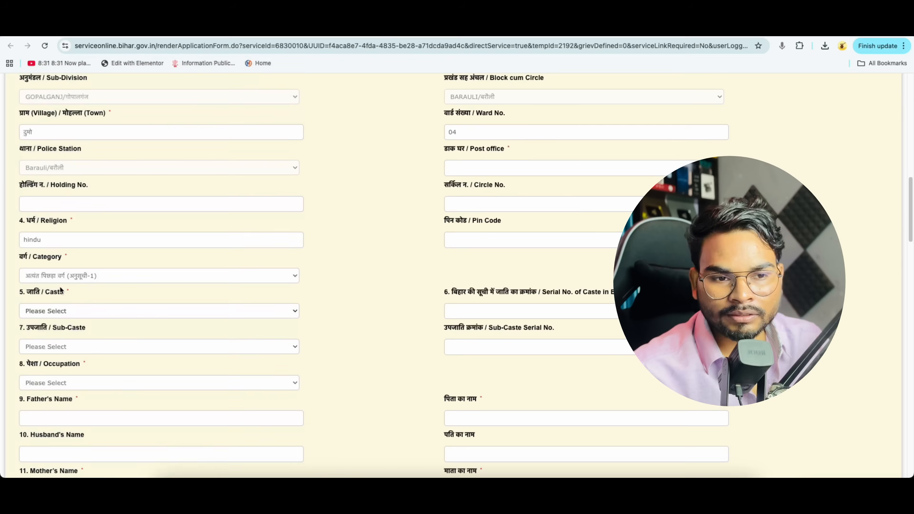
scroll(434, 286, "down", 3)
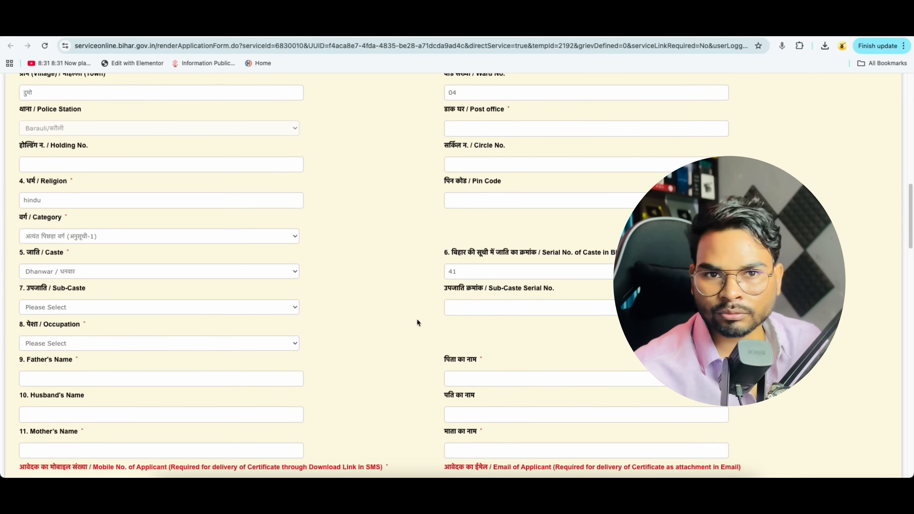
Step: Check the available sub-caste options and set the occupation to छात्र / Student
left_click(253, 307)
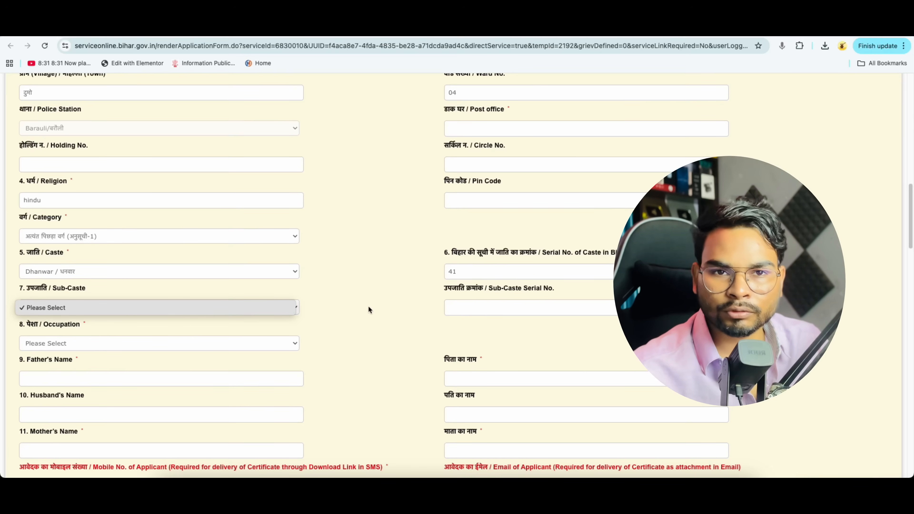
left_click(39, 343)
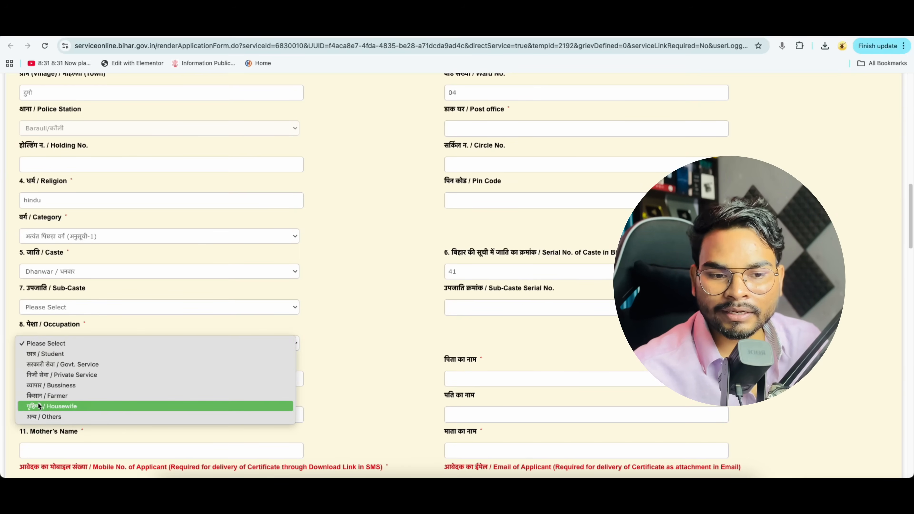
left_click(45, 353)
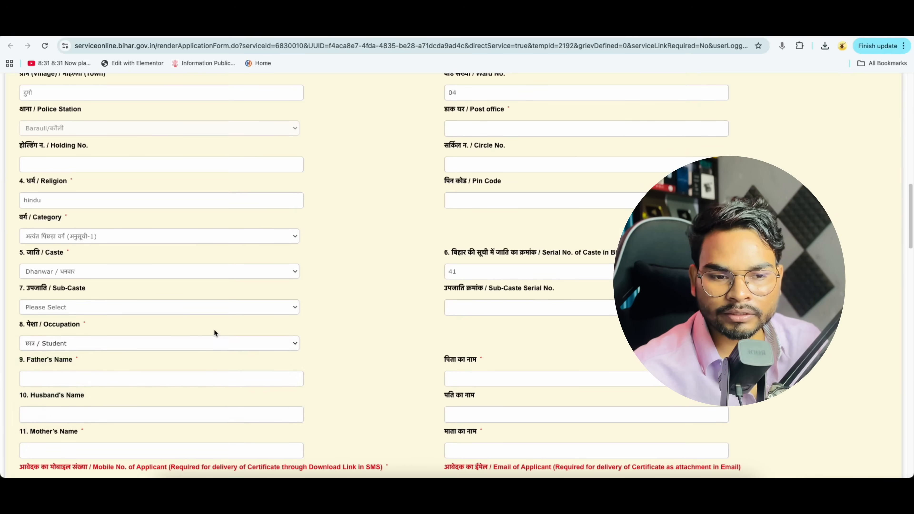
Step: Review the father's, husband's and mother's name fields and the applicant's contact fields
scroll(206, 331, "down", 2)
left_click_drag(26, 312, 179, 318)
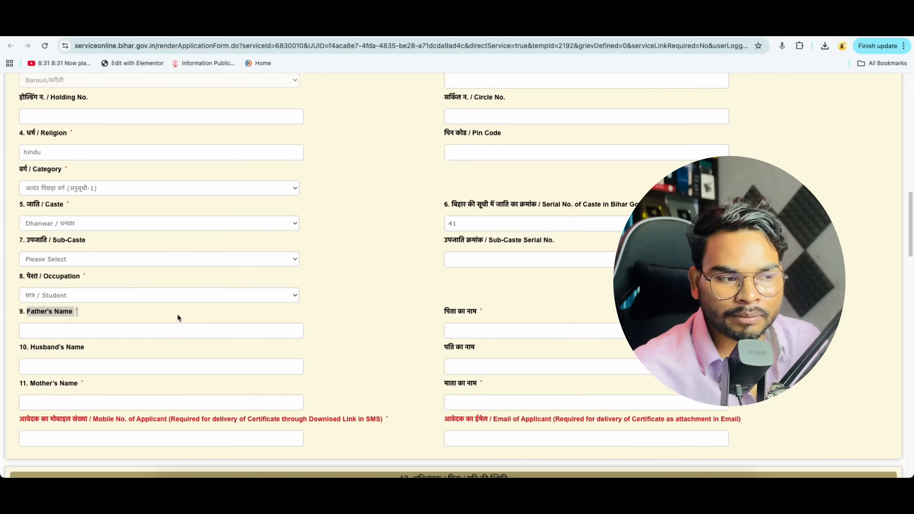
scroll(117, 330, "down", 2)
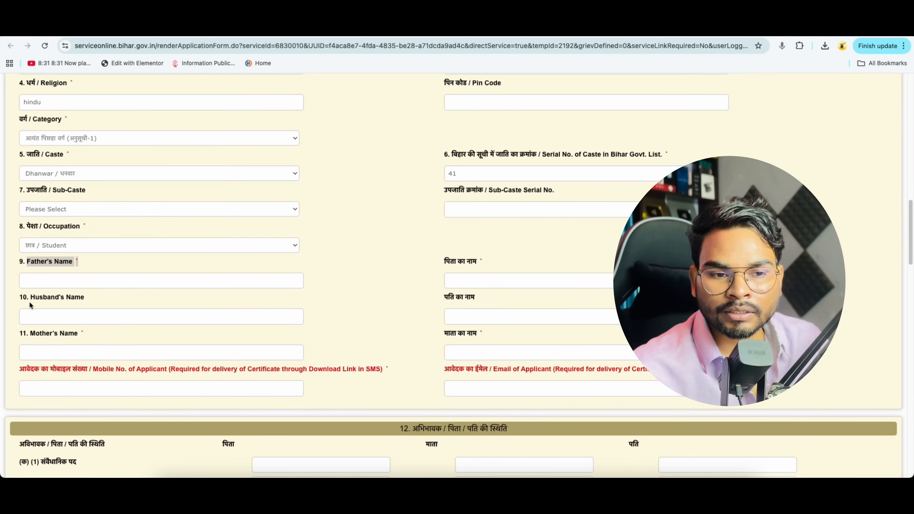
left_click_drag(31, 301, 85, 298)
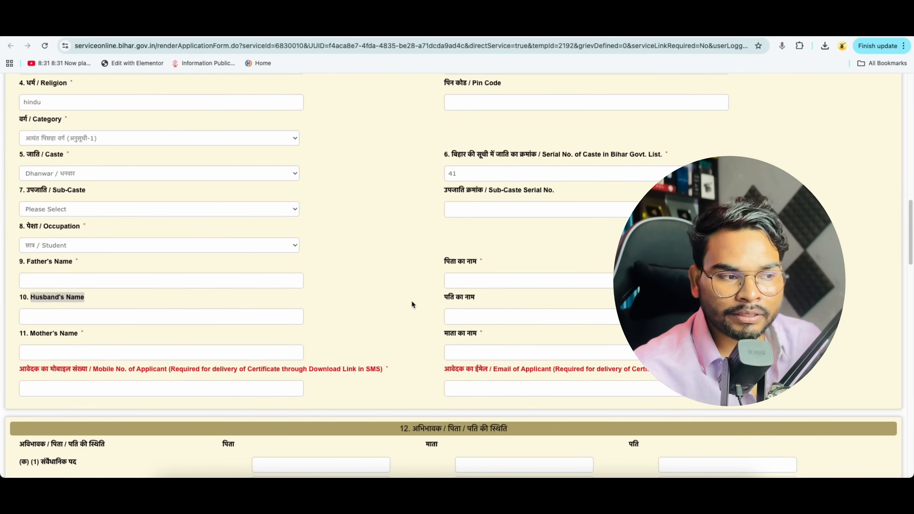
scroll(128, 324, "down", 2)
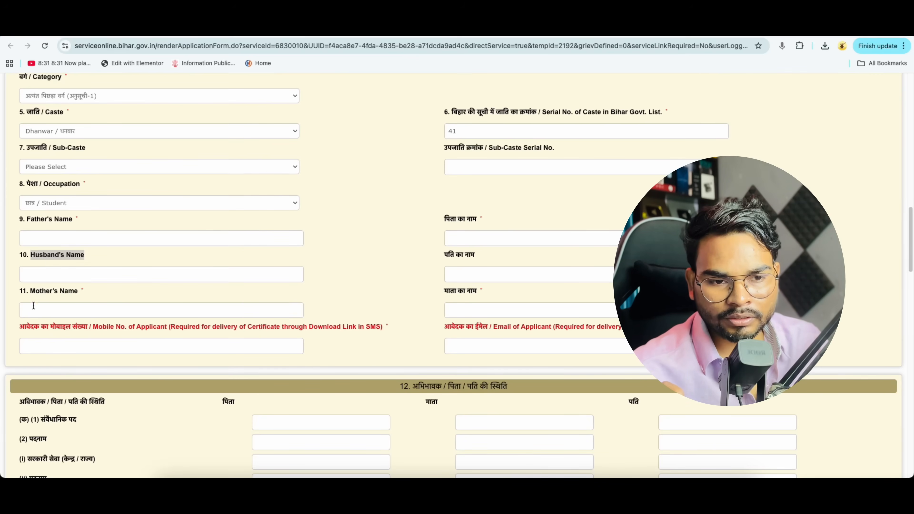
left_click_drag(29, 292, 91, 296)
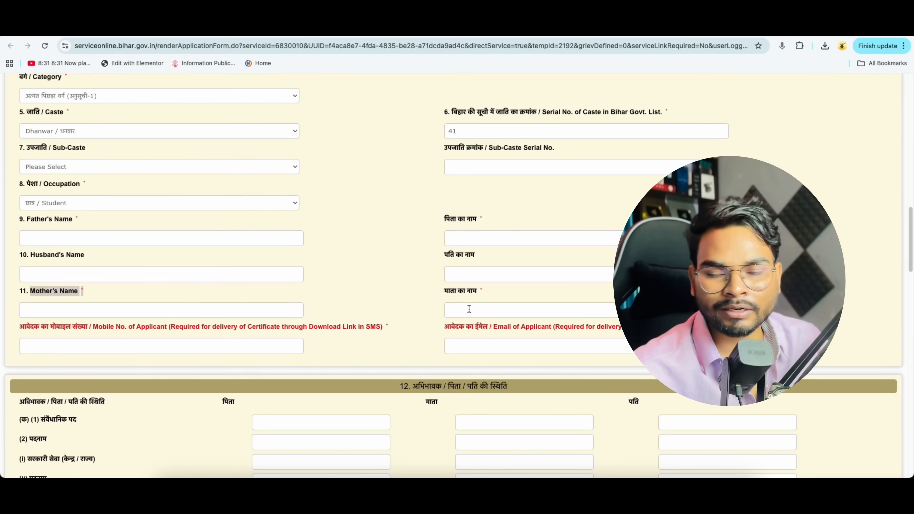
scroll(259, 281, "down", 2)
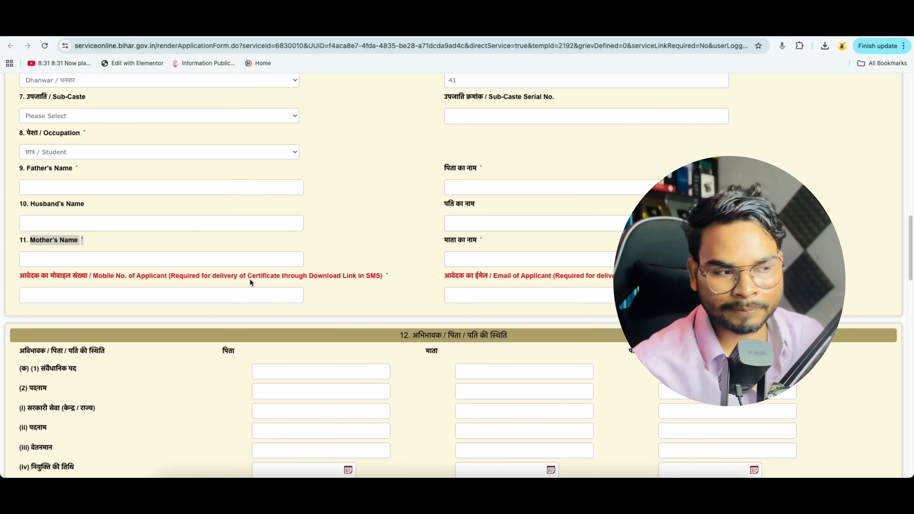
Step: Enter the applicant's mobile number and dismiss the OTP validation dialog without entering a code
left_click_drag(444, 279, 616, 276)
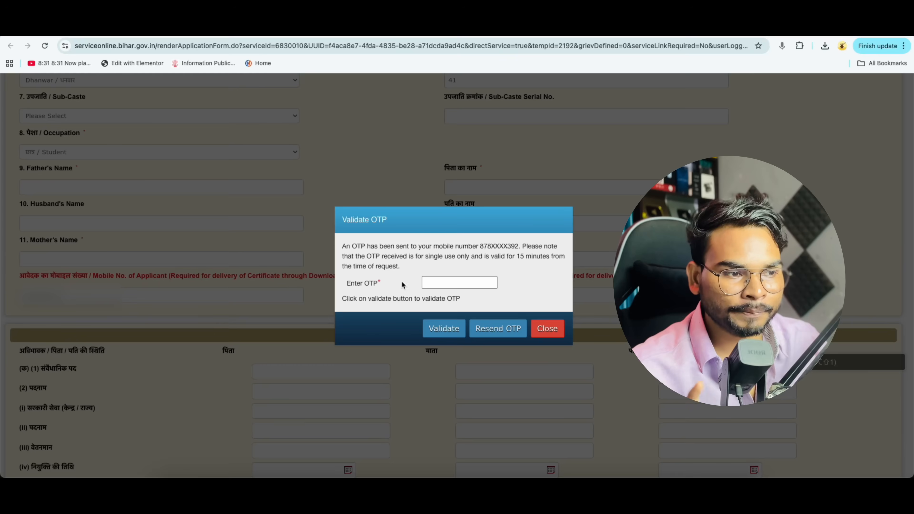
left_click_drag(347, 284, 381, 284)
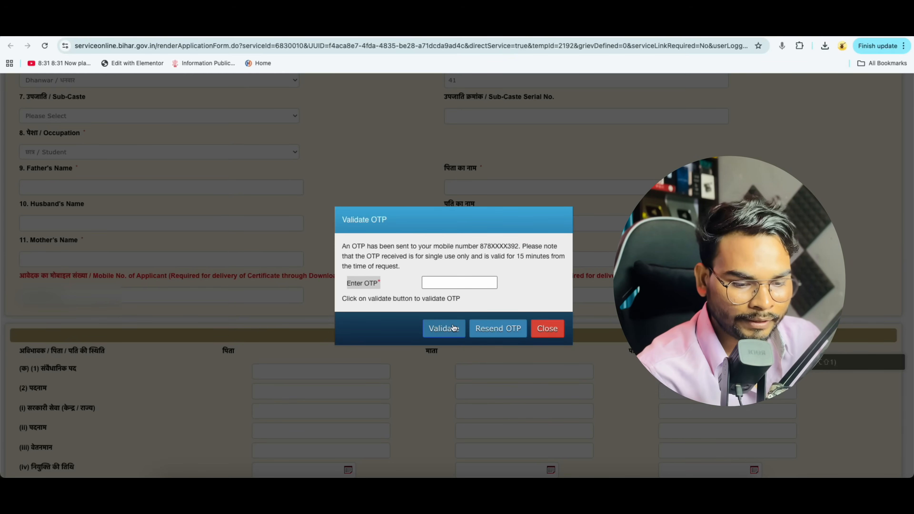
left_click(547, 329)
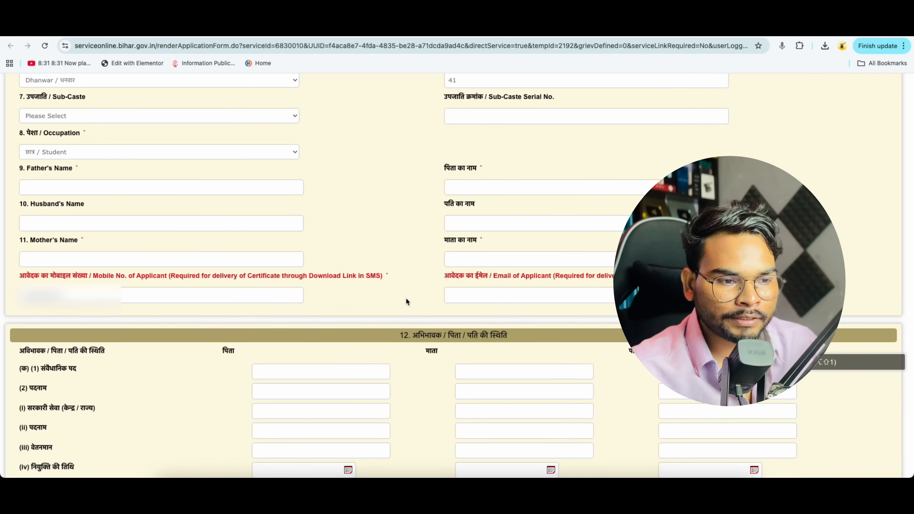
Step: Examine section 12 on the father's, mother's and husband's status, covering posts, services, occupation and property details
scroll(435, 245, "down", 7)
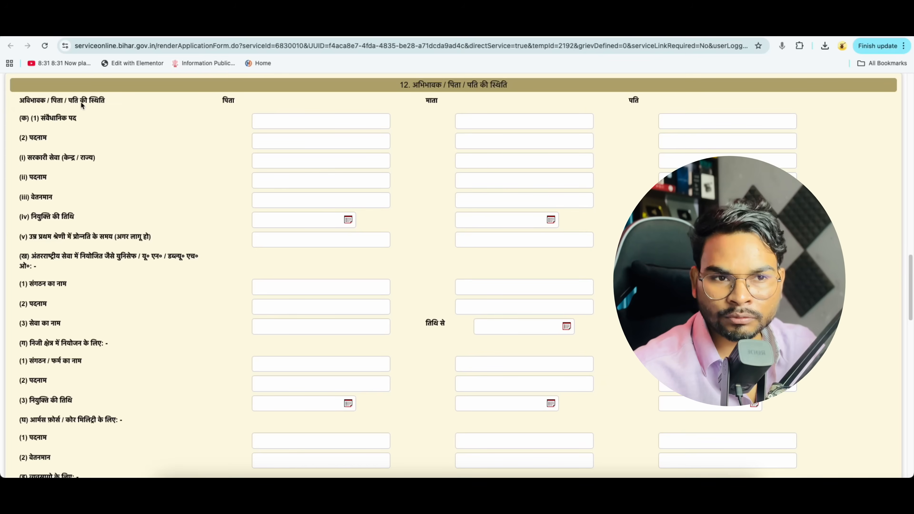
left_click(233, 100)
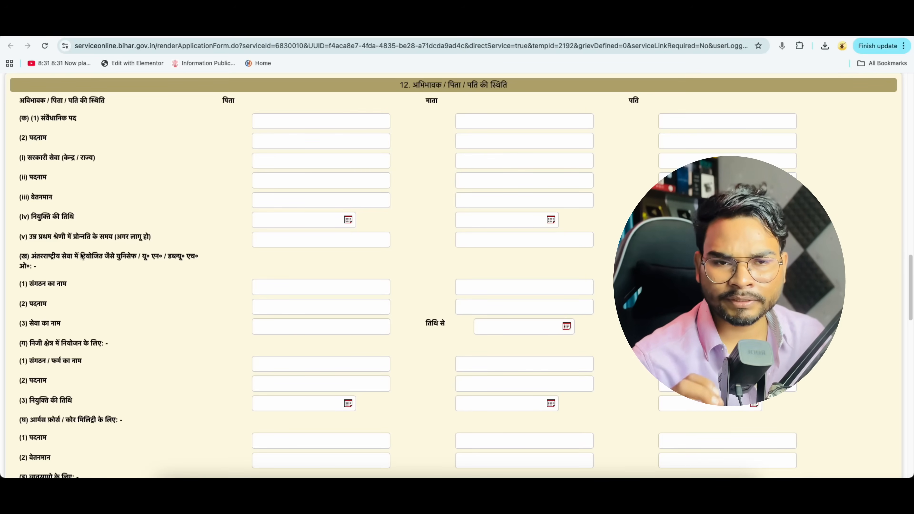
scroll(49, 251, "down", 1)
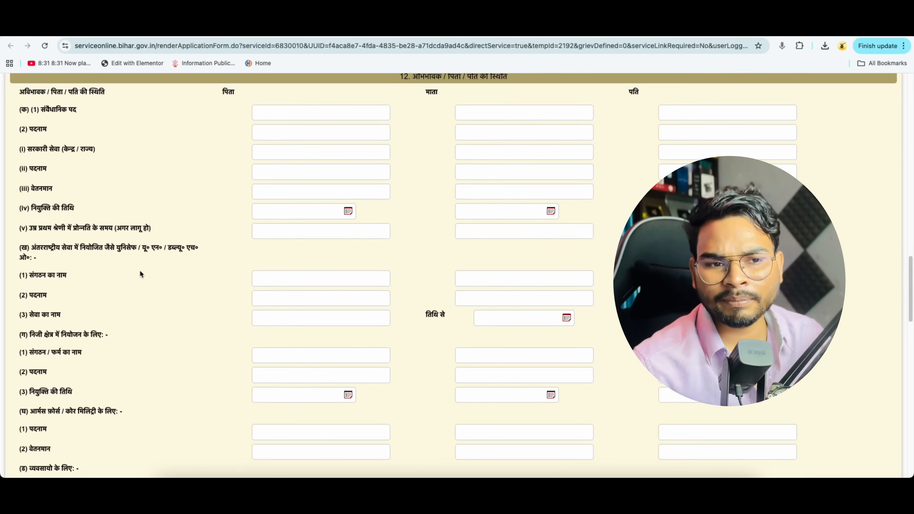
left_click_drag(22, 100, 90, 97)
left_click_drag(50, 119, 20, 110)
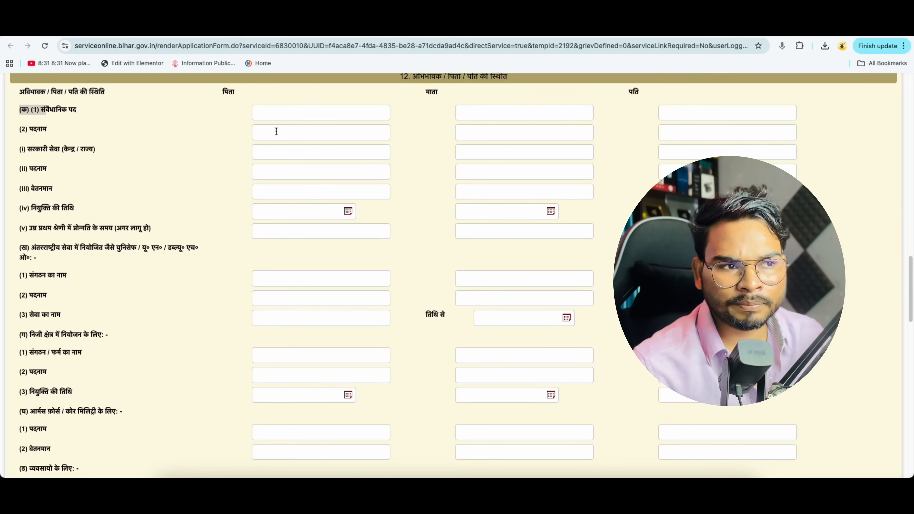
scroll(79, 272, "down", 3)
double_click(37, 276)
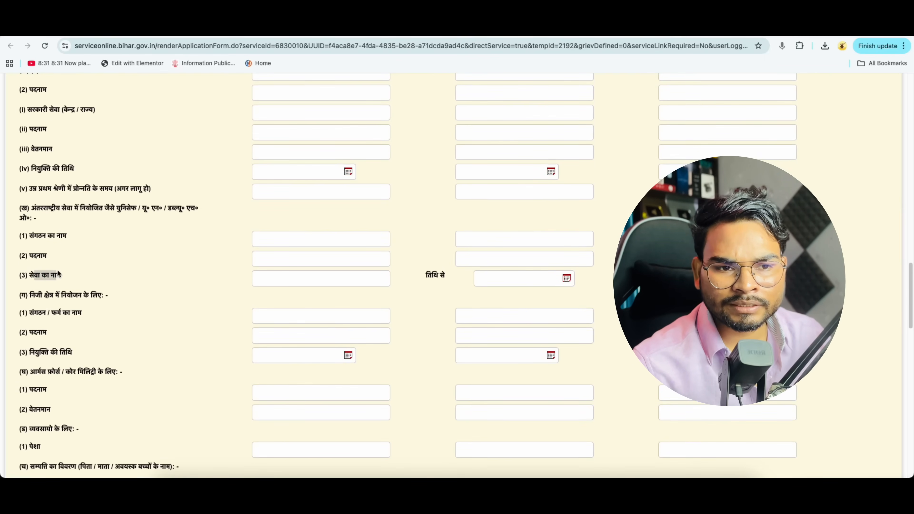
scroll(108, 263, "down", 2)
scroll(187, 247, "down", 8)
scroll(187, 246, "down", 3)
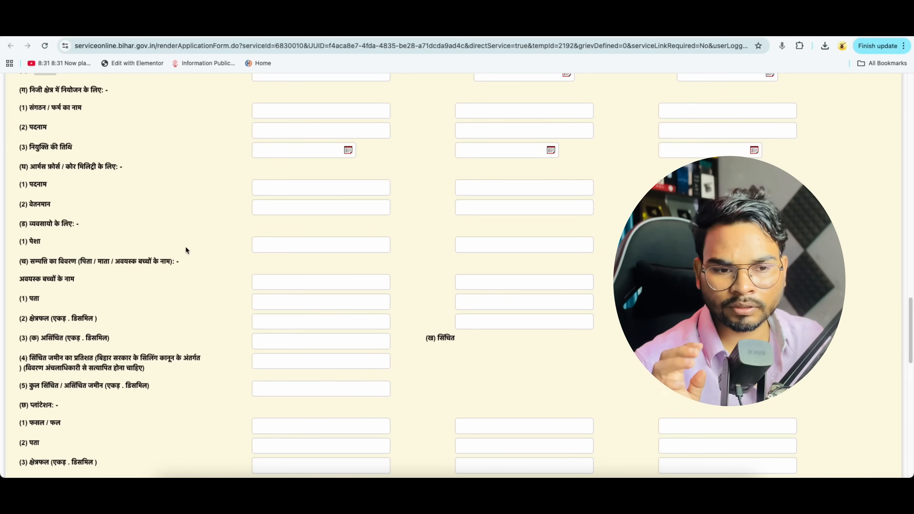
Step: Fill in the income section with 00 from job, 00 from pension, 42000 from business and 45220 from agriculture
scroll(166, 301, "down", 5)
scroll(166, 302, "down", 6)
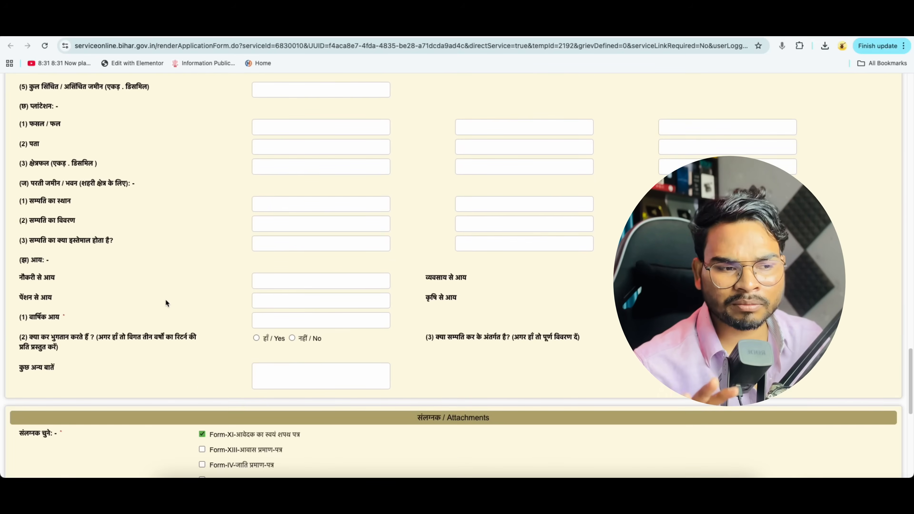
scroll(166, 303, "down", 2)
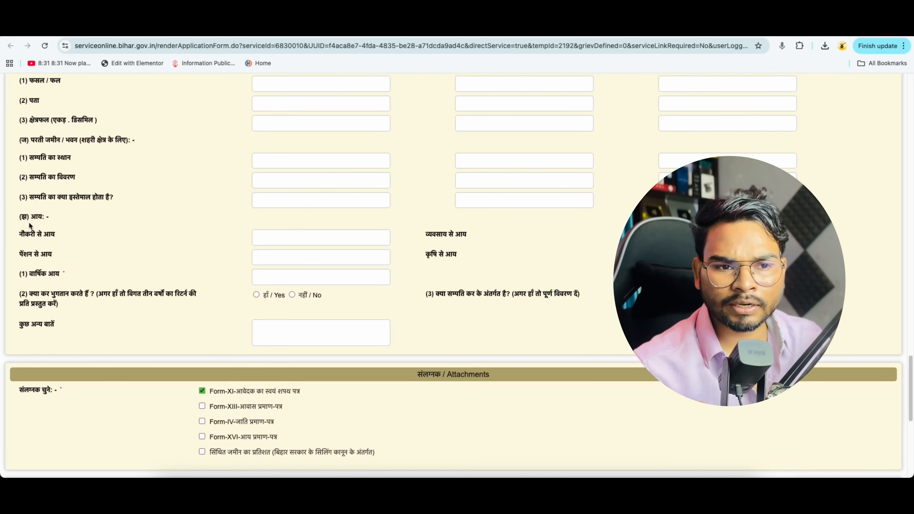
left_click_drag(21, 220, 41, 220)
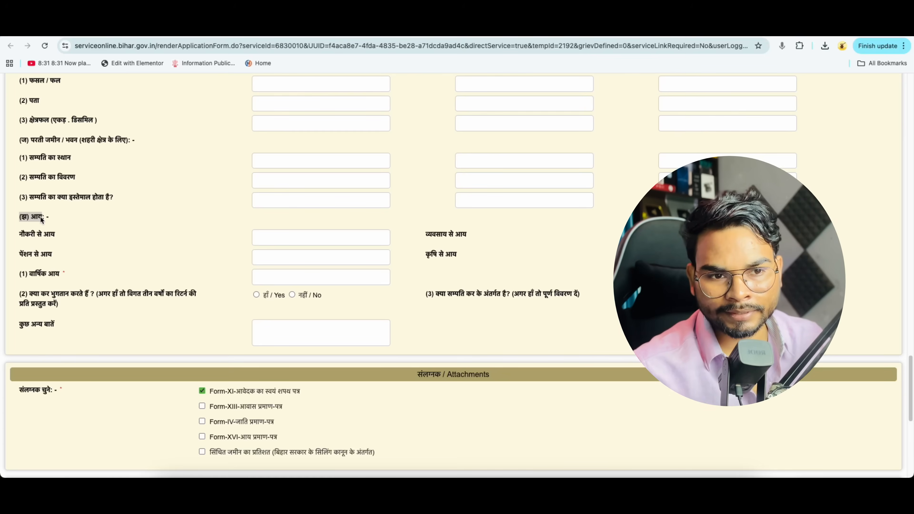
double_click(24, 237)
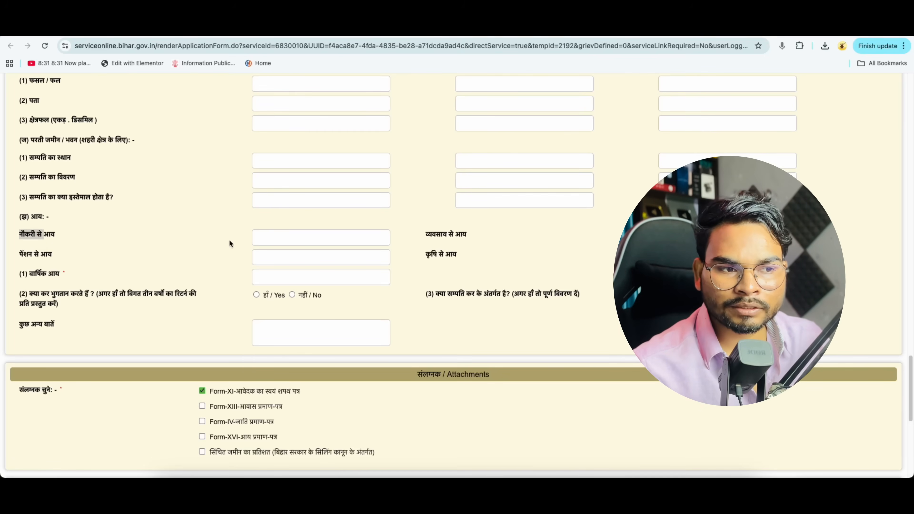
left_click(279, 237)
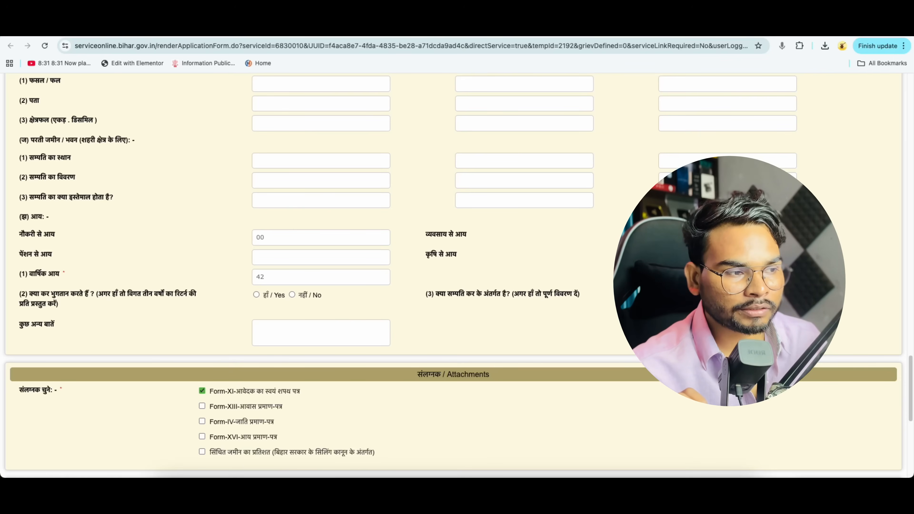
type("000")
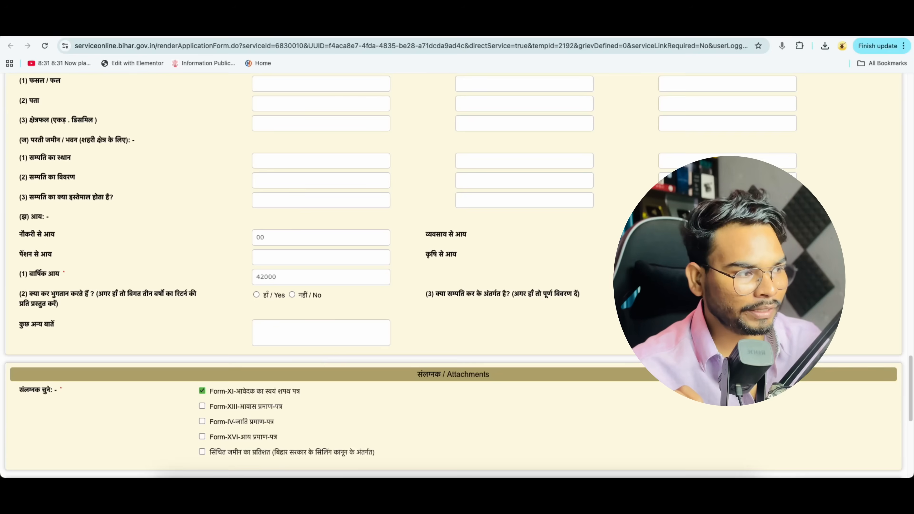
left_click(263, 261)
type("00")
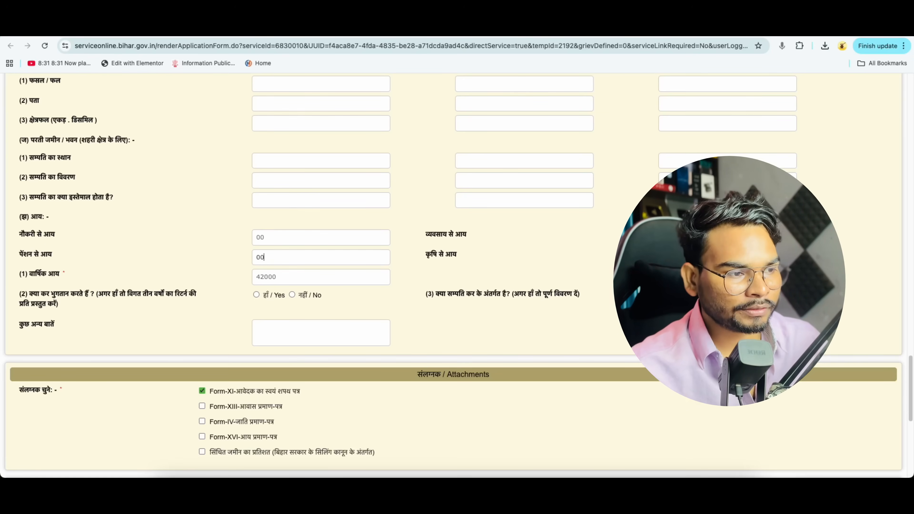
left_click(705, 258)
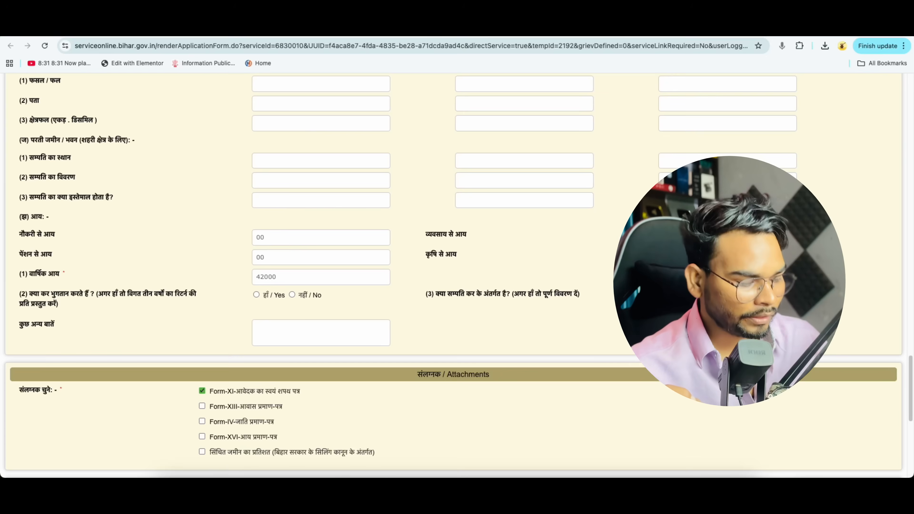
type("450")
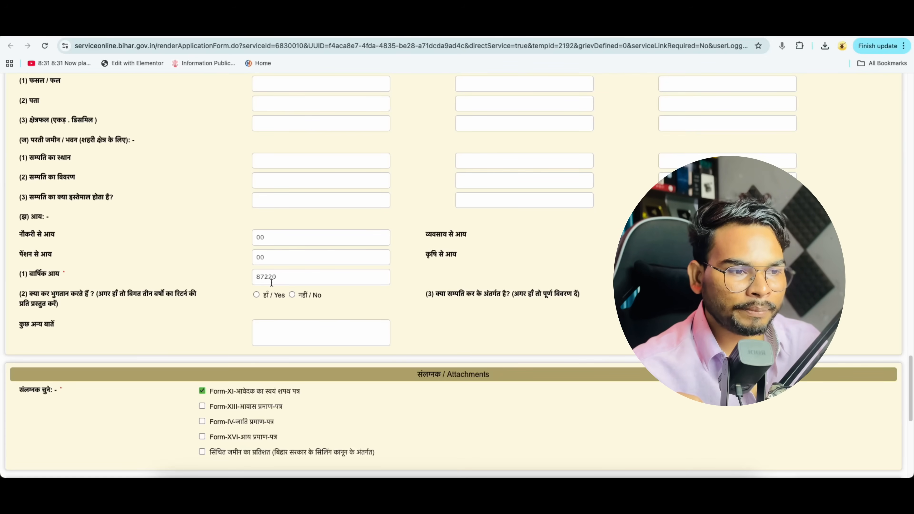
Step: Answer नहीं / No to the tax payment question and review the employment and property sections above the income details
left_click_drag(257, 278, 276, 279)
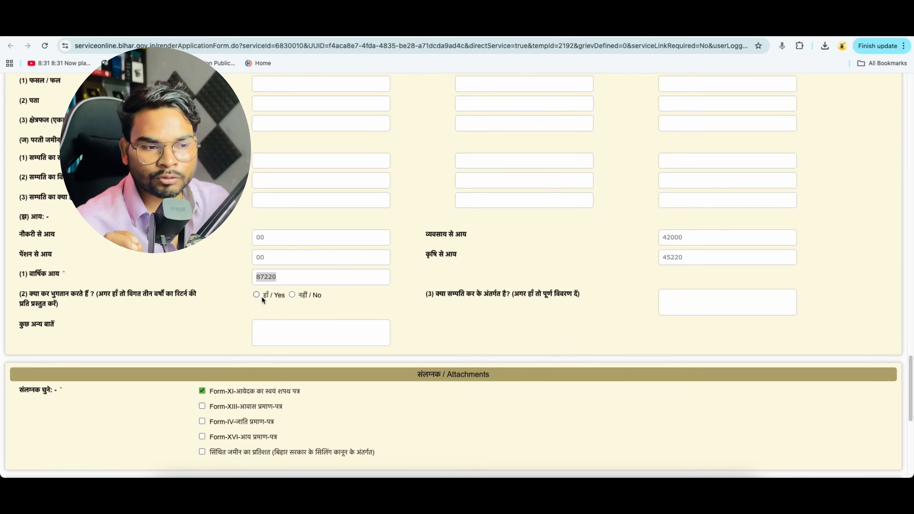
left_click(293, 294)
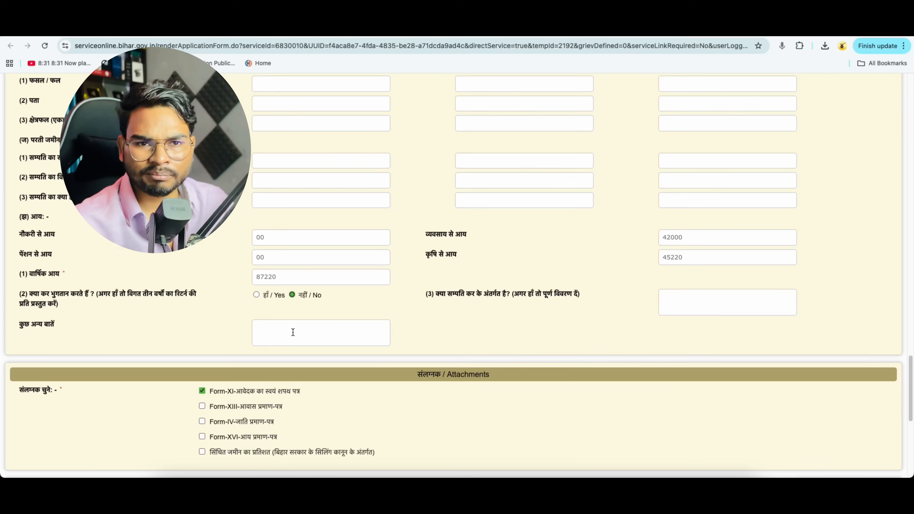
scroll(293, 332, "up", 6)
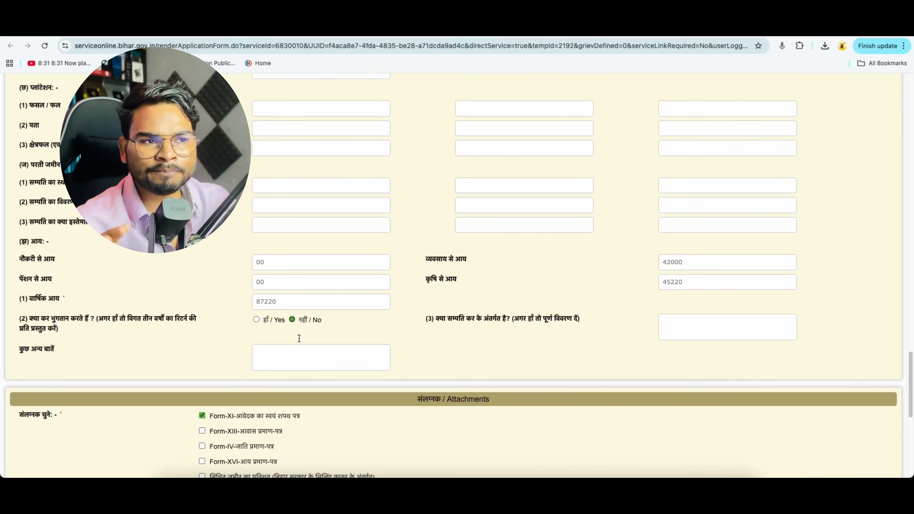
scroll(300, 338, "up", 5)
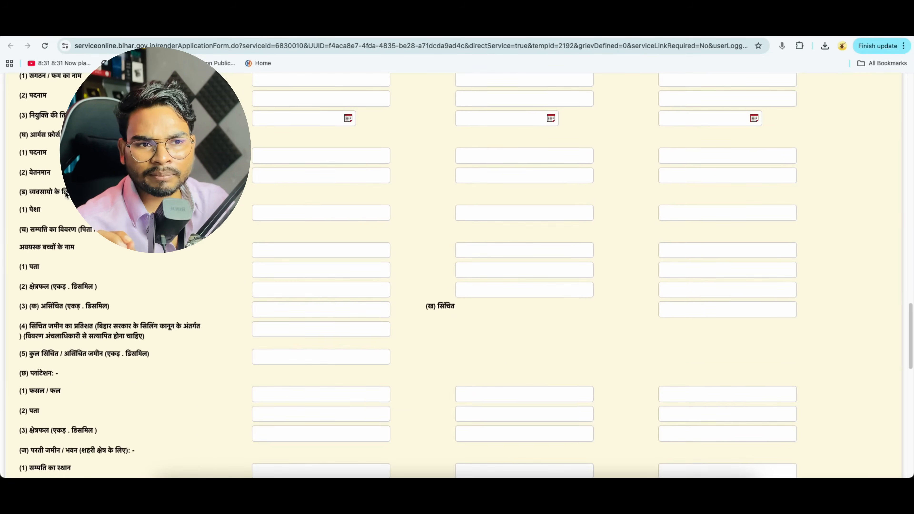
scroll(67, 197, "up", 2)
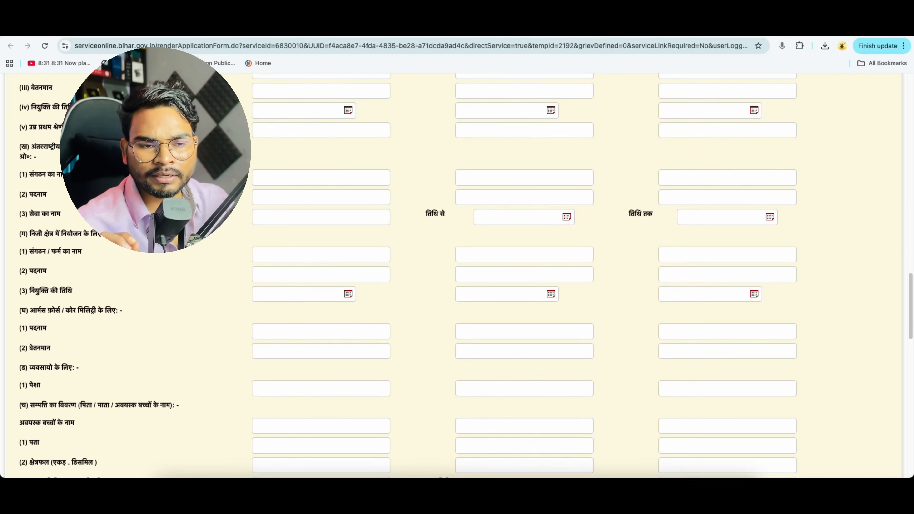
scroll(126, 267, "down", 11)
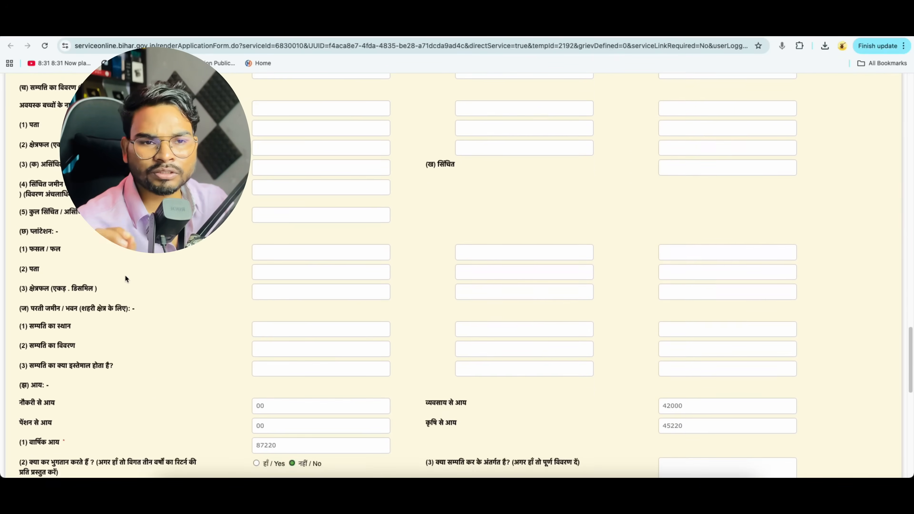
Step: Select the Form-XIII, Form-IV and Form-XVI attachments, agree to the self declaration and proceed with the application
scroll(125, 274, "down", 8)
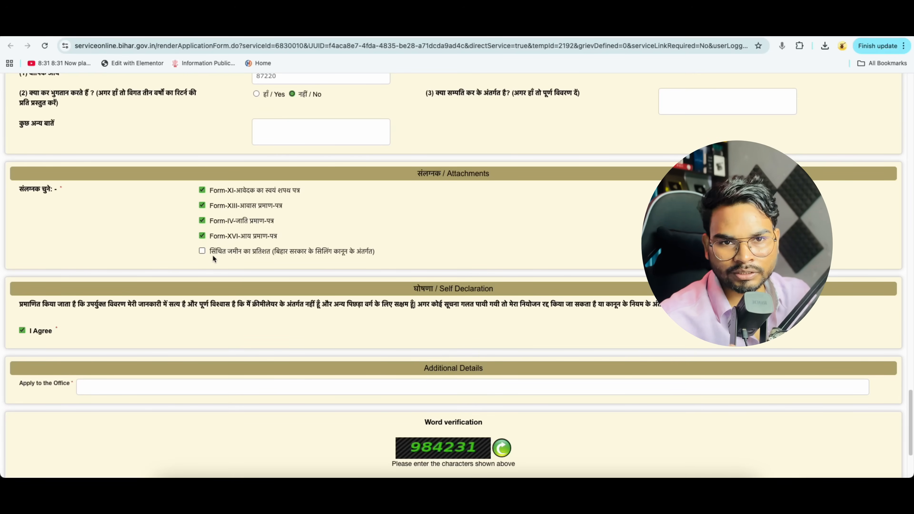
scroll(212, 256, "down", 2)
scroll(159, 347, "down", 1)
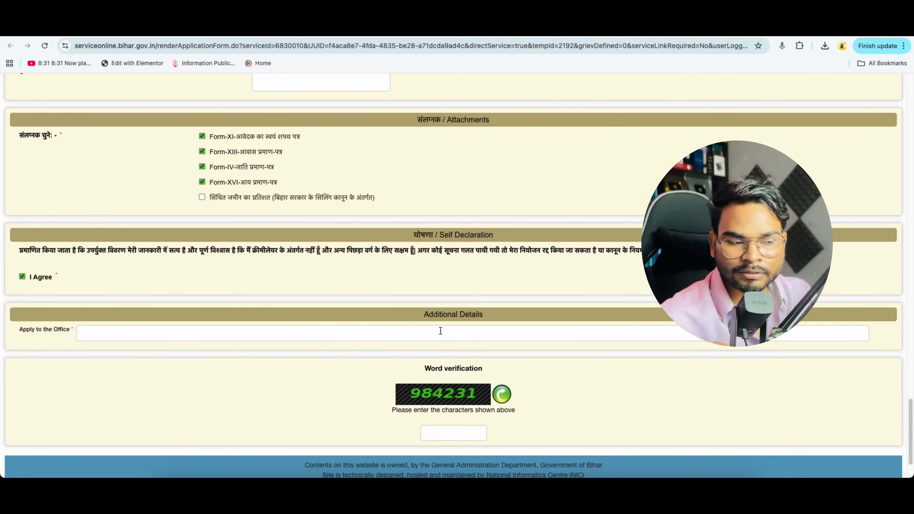
scroll(440, 330, "down", 3)
left_click_drag(416, 330, 470, 366)
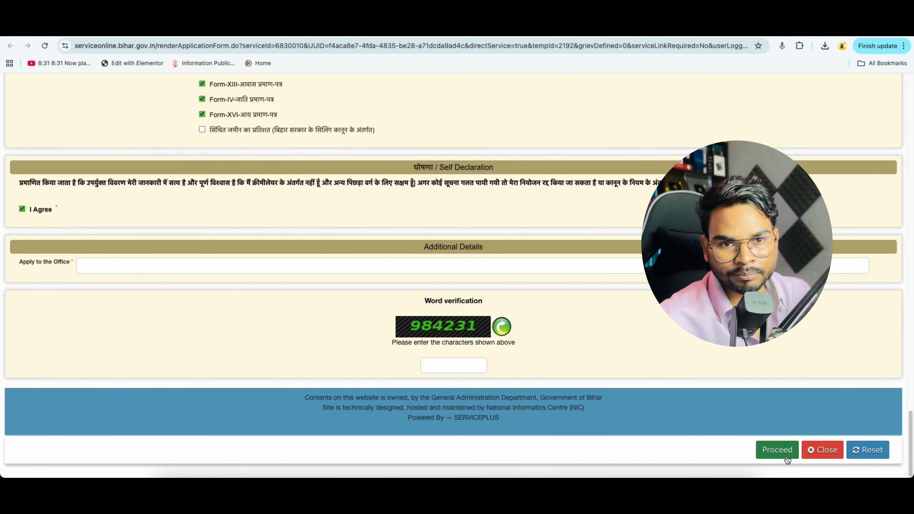
left_click(778, 450)
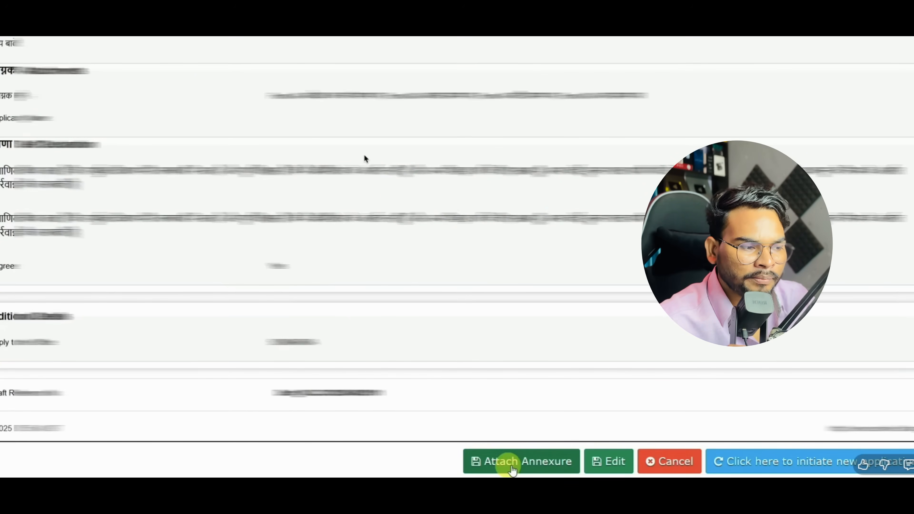
Step: Start attaching annexures and choose Form-XI-आवेदक का स्वयं शपथ पत्र as the document for the Form-XI enclosure
left_click(511, 464)
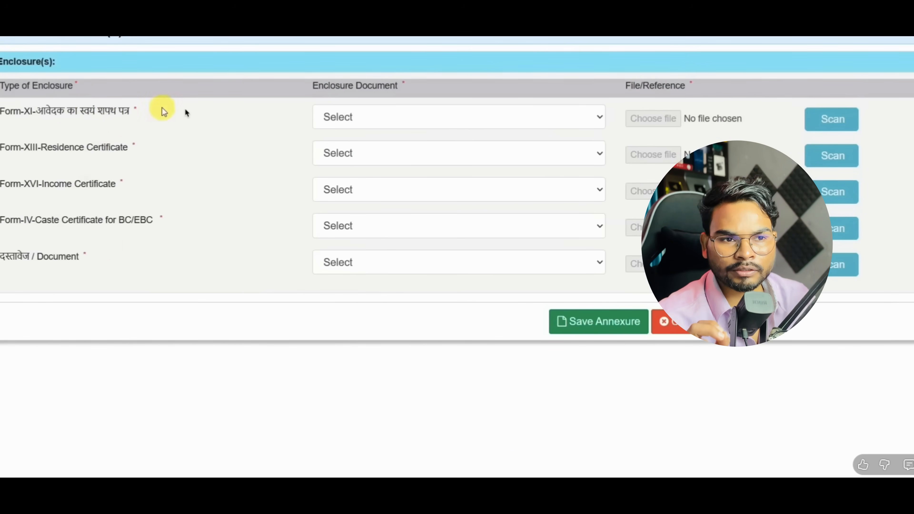
left_click(392, 119)
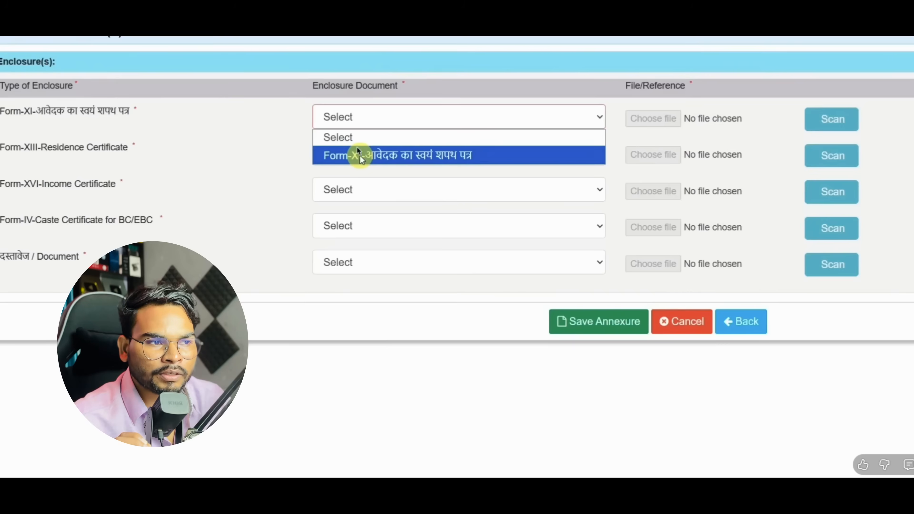
left_click(360, 157)
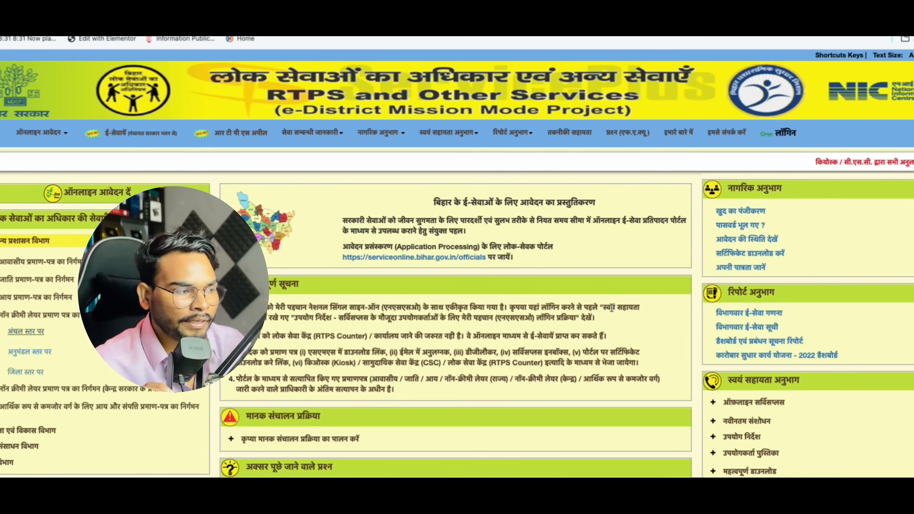
Step: Open the blank Form-XI-आवेदक का स्वयं शपथ पत्र from the important downloads on the RTPS portal home page
scroll(754, 403, "down", 3)
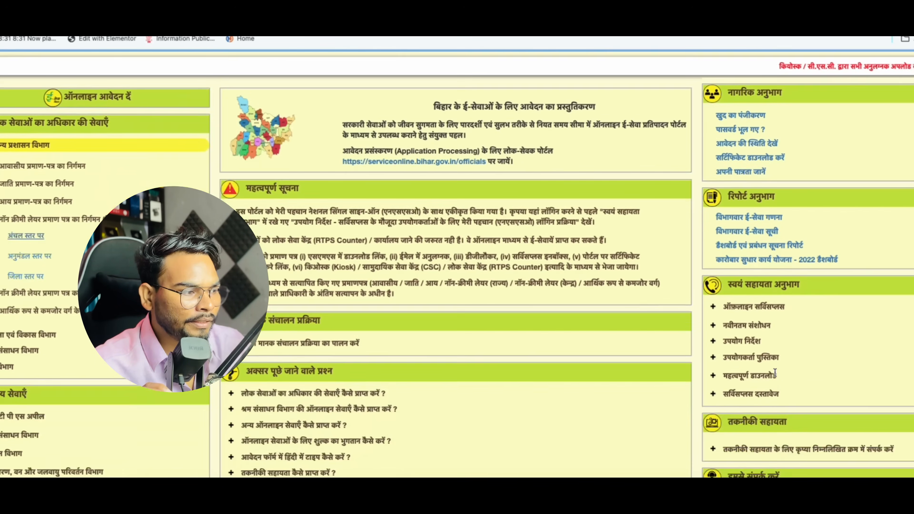
left_click(744, 375)
scroll(740, 378, "down", 1)
scroll(740, 378, "down", 2)
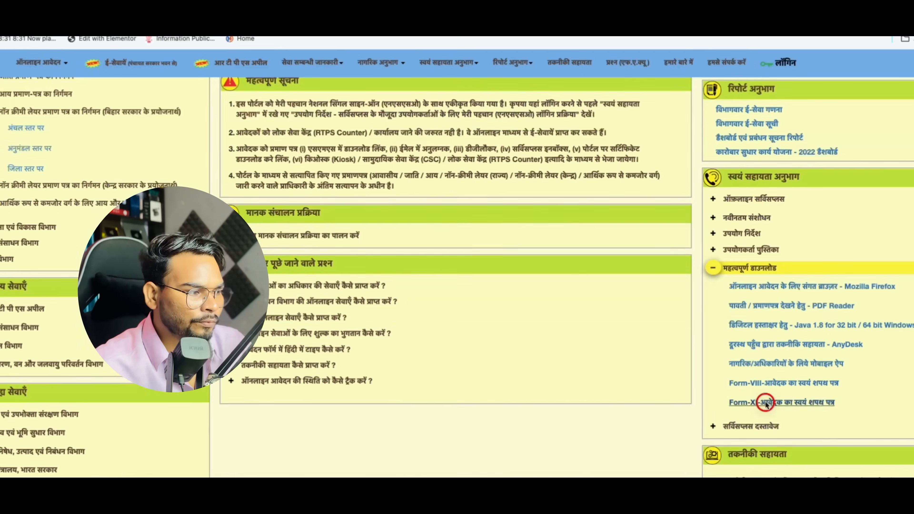
left_click(762, 384)
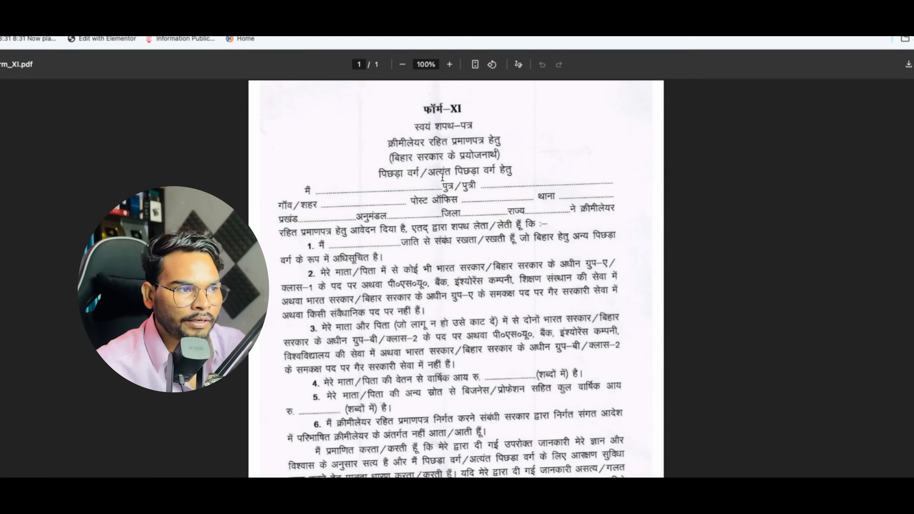
Step: Examine the Form-XI affidavit, covering its purpose, caste statement, parents' income clauses, place, date and signature fields
left_click_drag(394, 157, 440, 161)
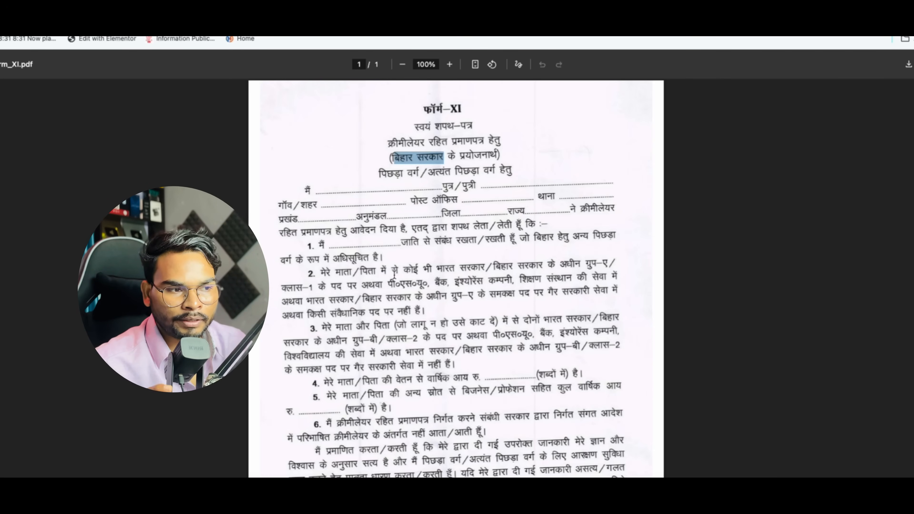
left_click(321, 246)
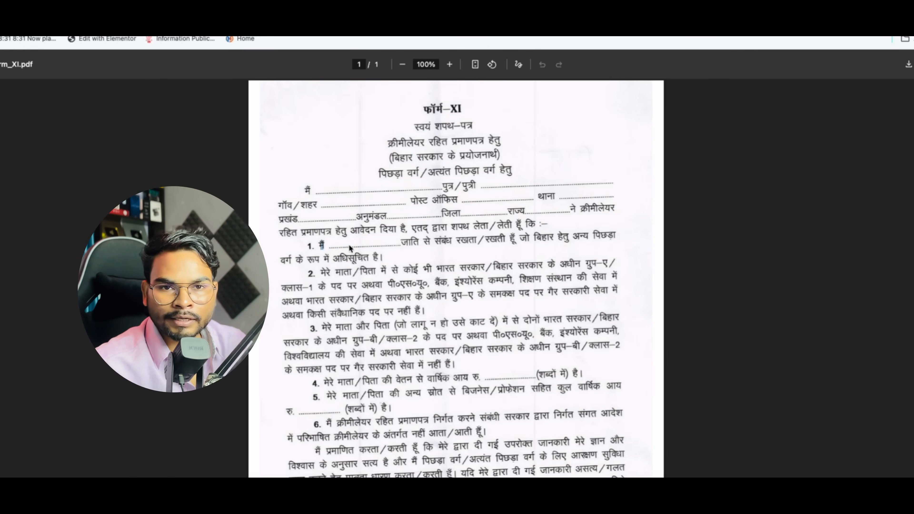
scroll(373, 251, "down", 3)
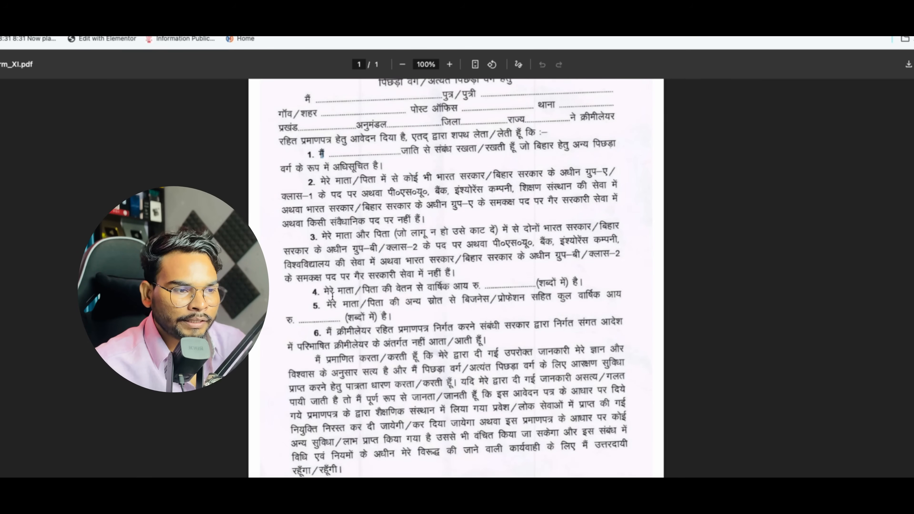
left_click_drag(327, 293, 570, 283)
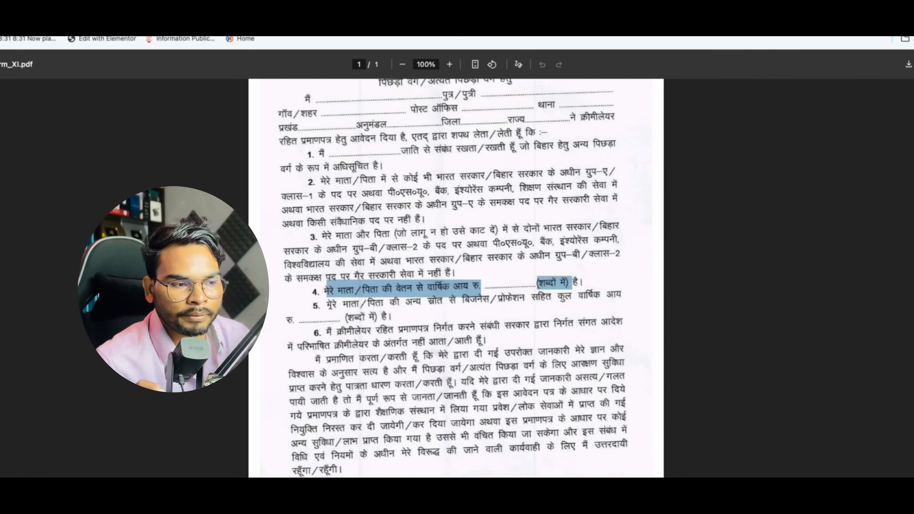
left_click_drag(329, 305, 599, 300)
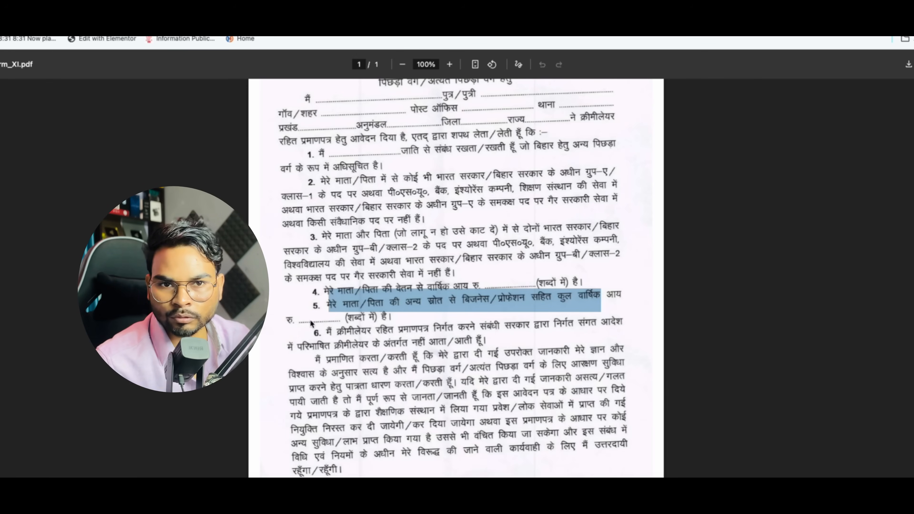
scroll(344, 375, "down", 3)
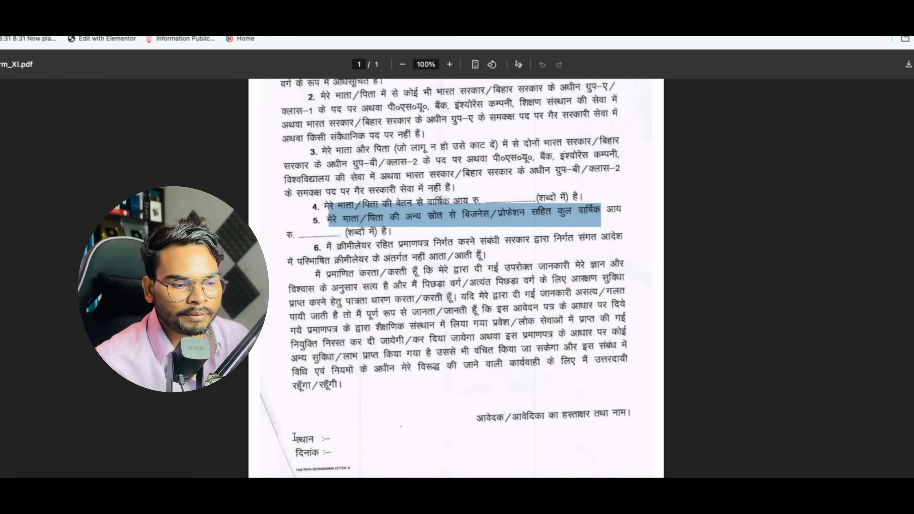
left_click_drag(295, 451, 459, 452)
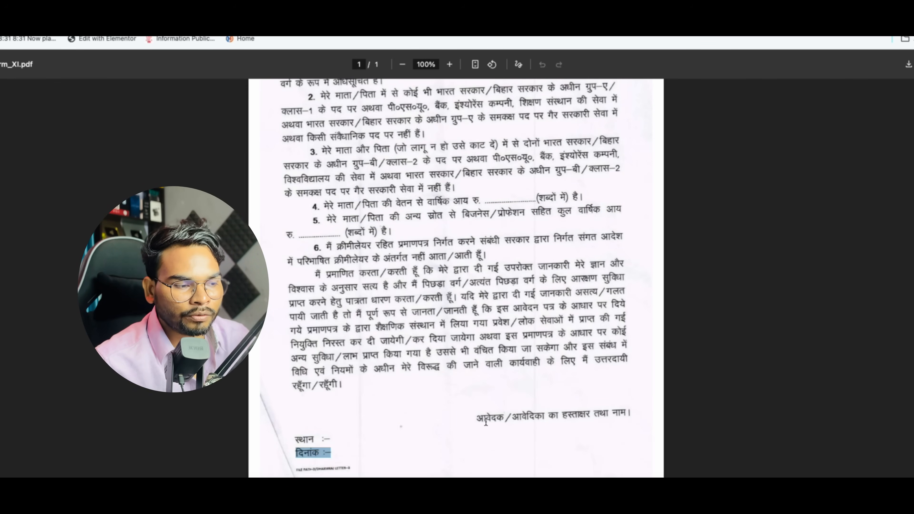
left_click_drag(476, 418, 592, 418)
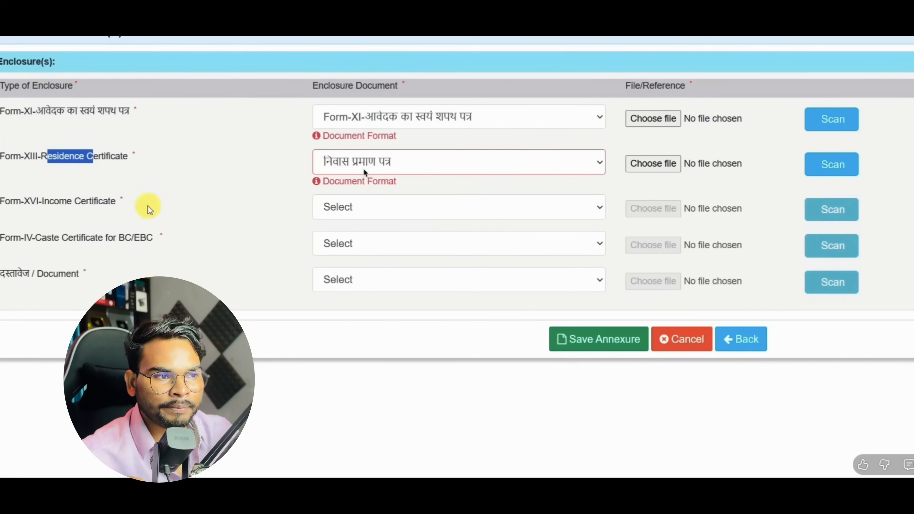
Step: Set the enclosure documents to आय प्रमाण पत्र for the income certificate and जाति प्रमाण पत्र for the caste certificate
left_click(341, 208)
left_click(351, 245)
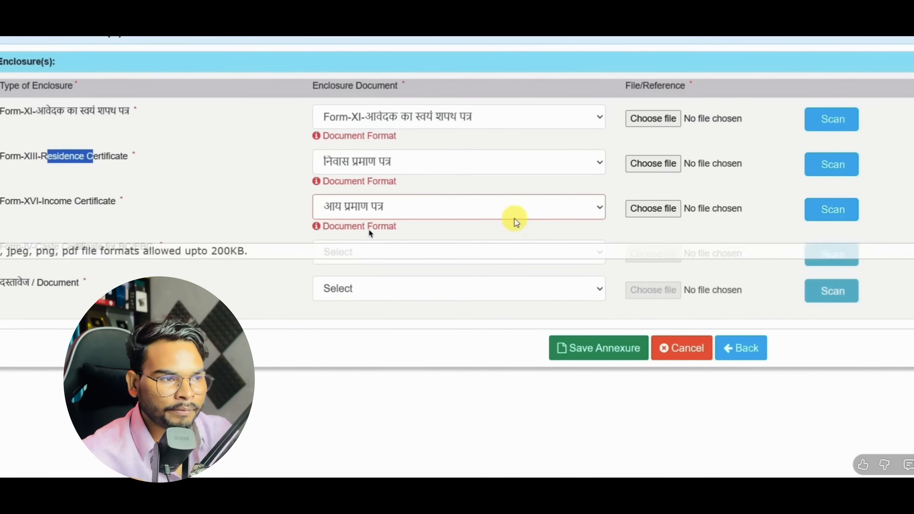
left_click(364, 252)
left_click(360, 289)
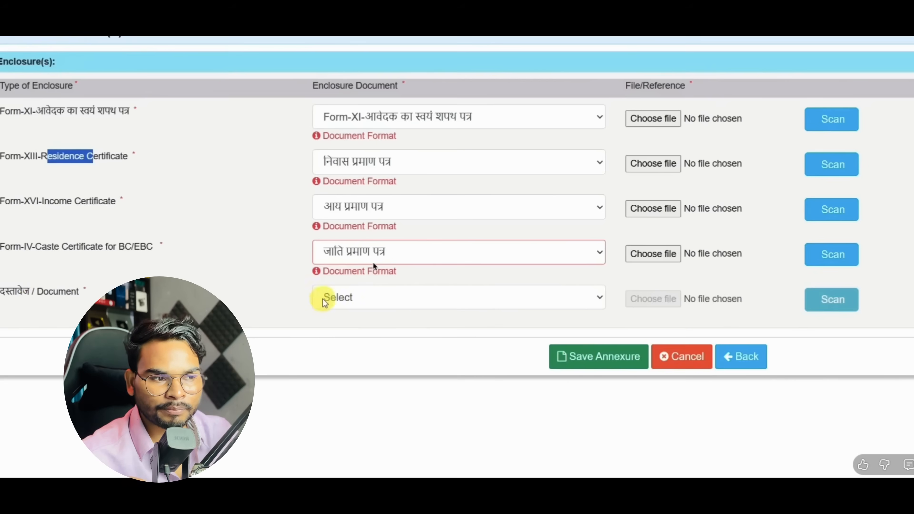
Step: Set the दस्तावेज / Document enclosure to आधार कार्ड and save the annexure
left_click(337, 298)
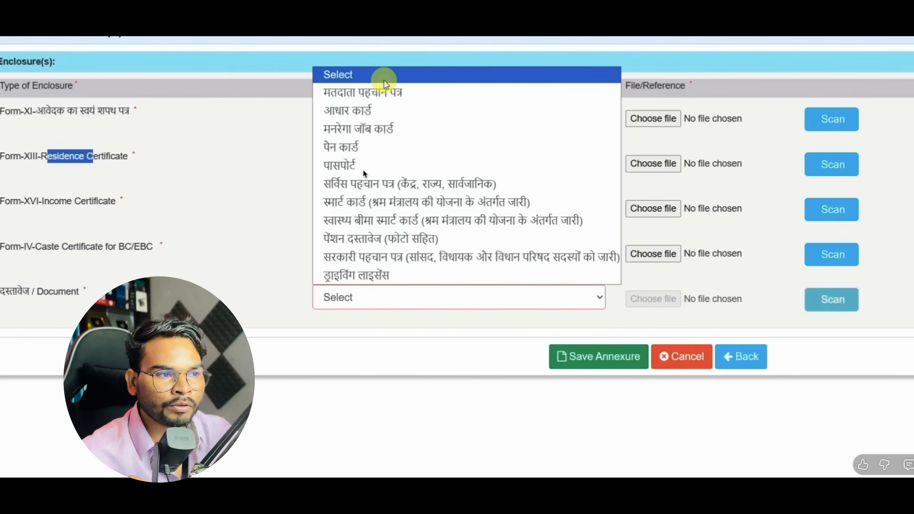
left_click(376, 113)
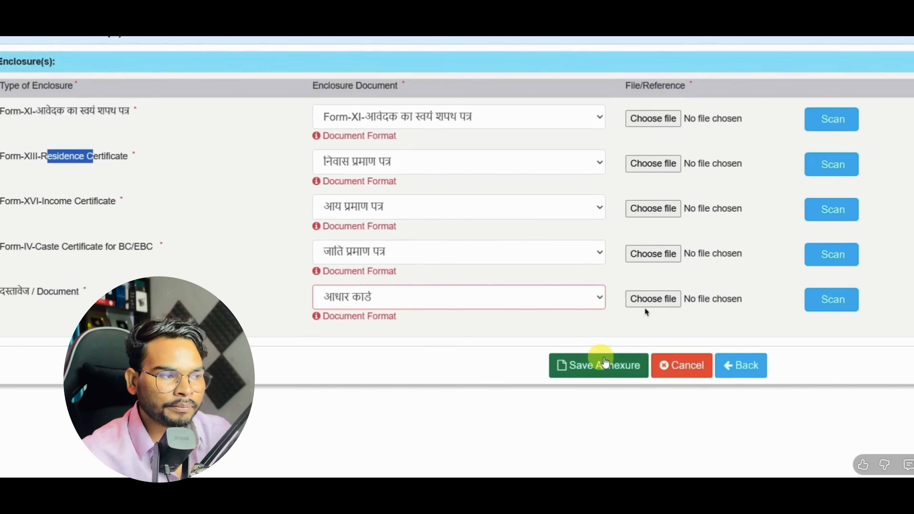
left_click(601, 360)
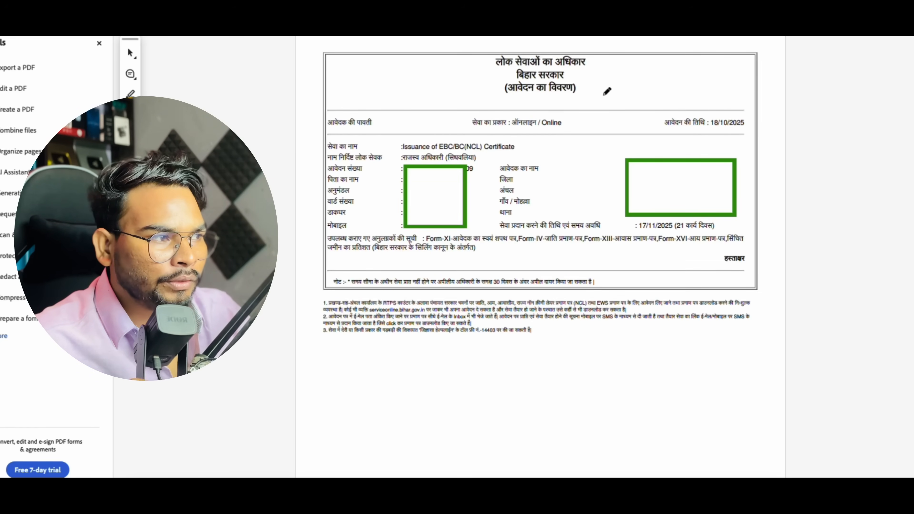
Step: On the application receipt, tick the आवेदन का विवरण heading in red and underline the application date, the 21 कार्य दिवस period and the service delivery date
left_click_drag(582, 90, 605, 85)
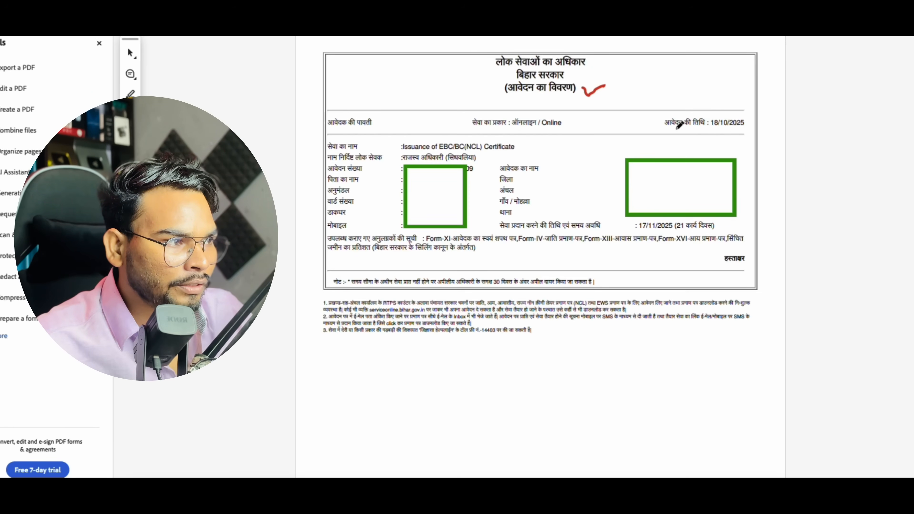
left_click_drag(675, 128, 755, 125)
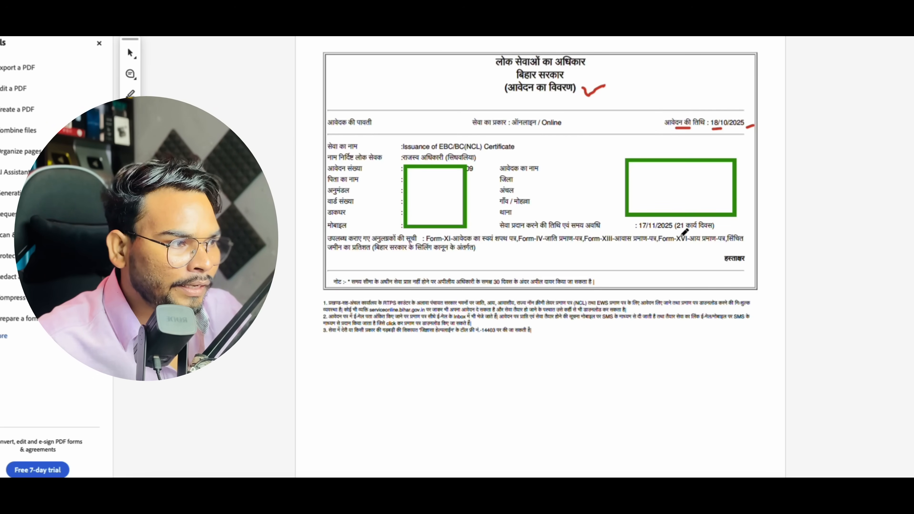
left_click_drag(679, 231, 718, 227)
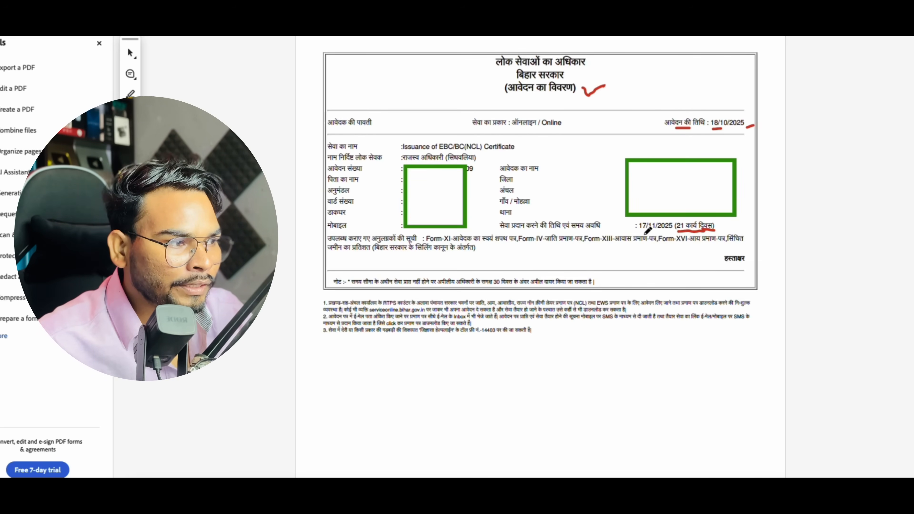
left_click_drag(643, 231, 662, 232)
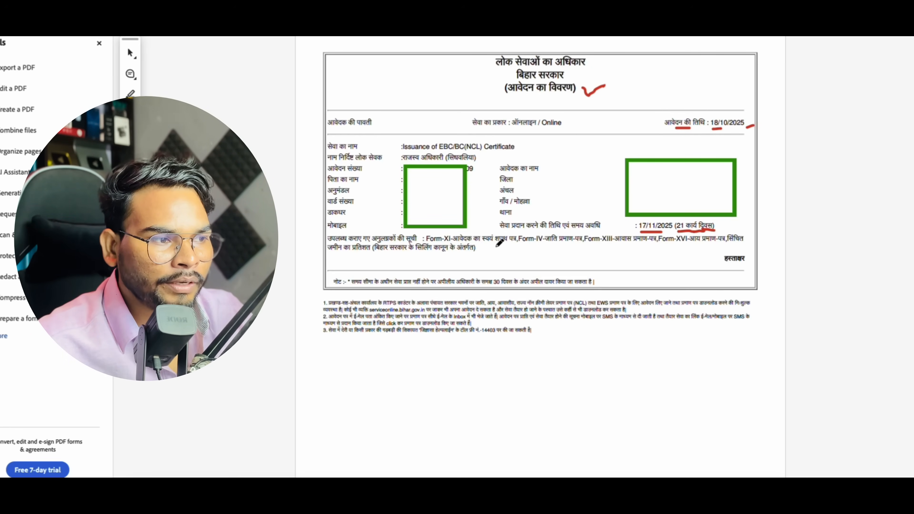
Step: Underline the affidavit, caste, residence and income certificates and the ceiling-law text in the receipt's enclosure list, and circle हस्ताक्षर in red
left_click_drag(475, 245, 638, 243)
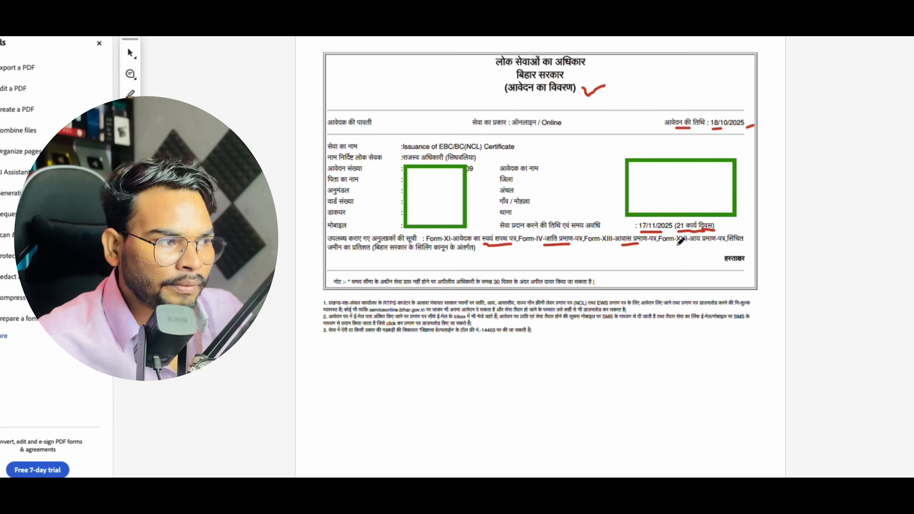
left_click_drag(699, 245, 711, 244)
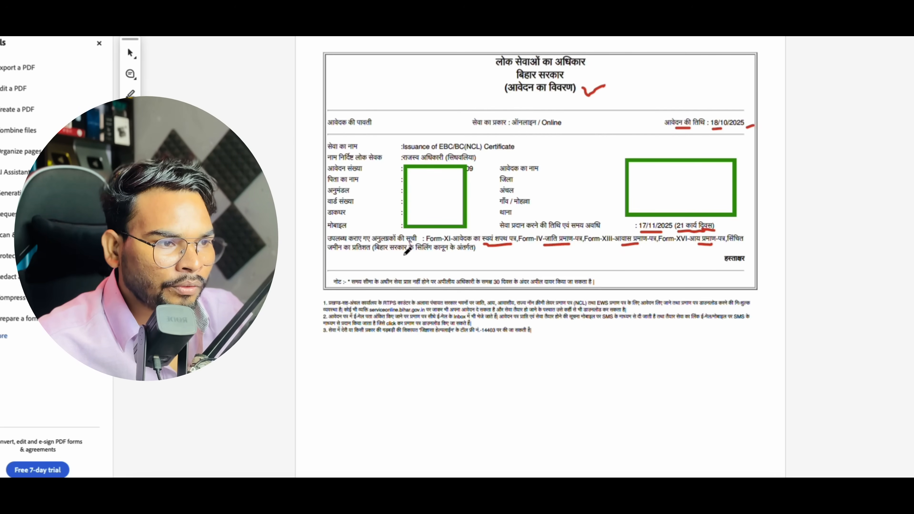
left_click_drag(383, 255, 448, 254)
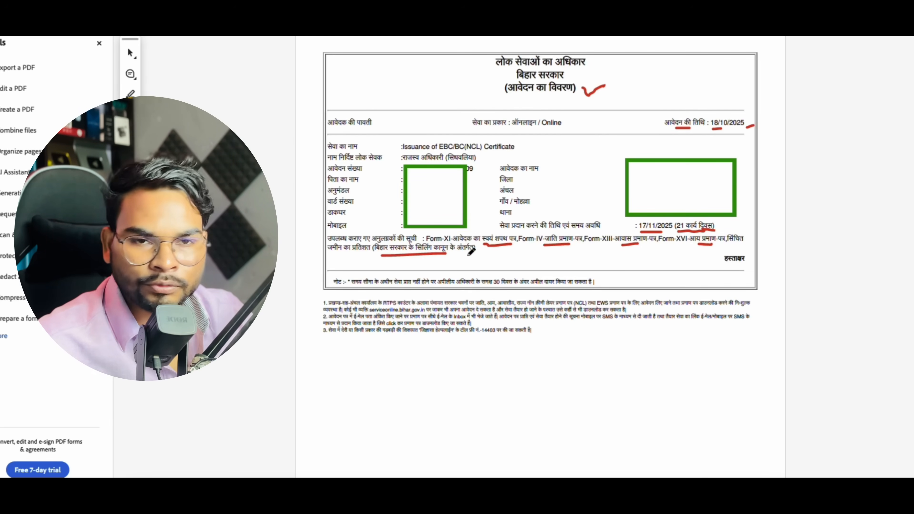
mouse_move(733, 256)
left_mouse_down()
mouse_move(734, 268)
mouse_move(750, 252)
mouse_move(727, 252)
left_mouse_up()
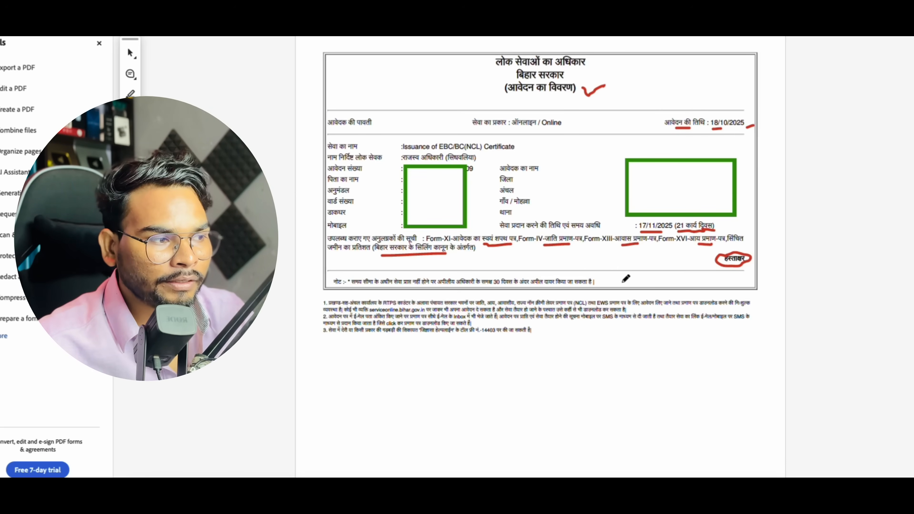
Step: Draw two small red down arrows near the receipt's note line and a larger one below the application date, undoing the stray circle
left_click_drag(633, 272, 641, 278)
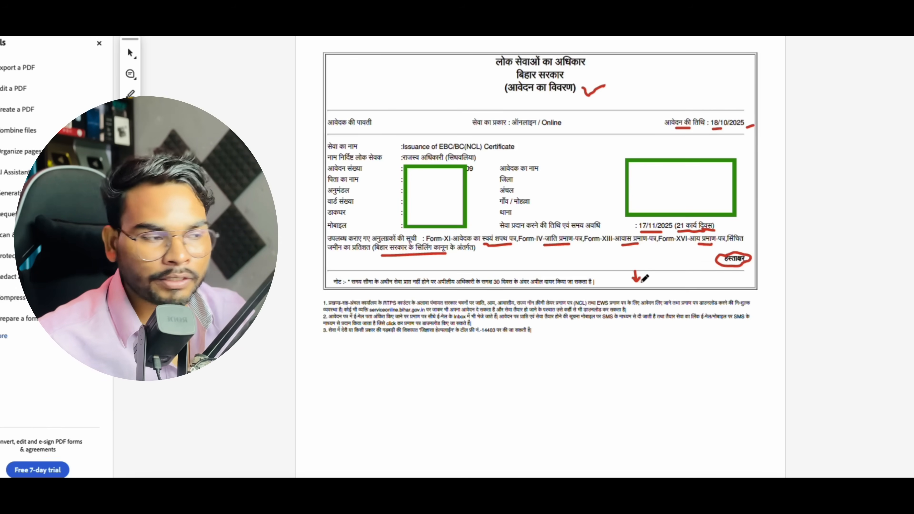
left_click_drag(660, 269, 661, 269)
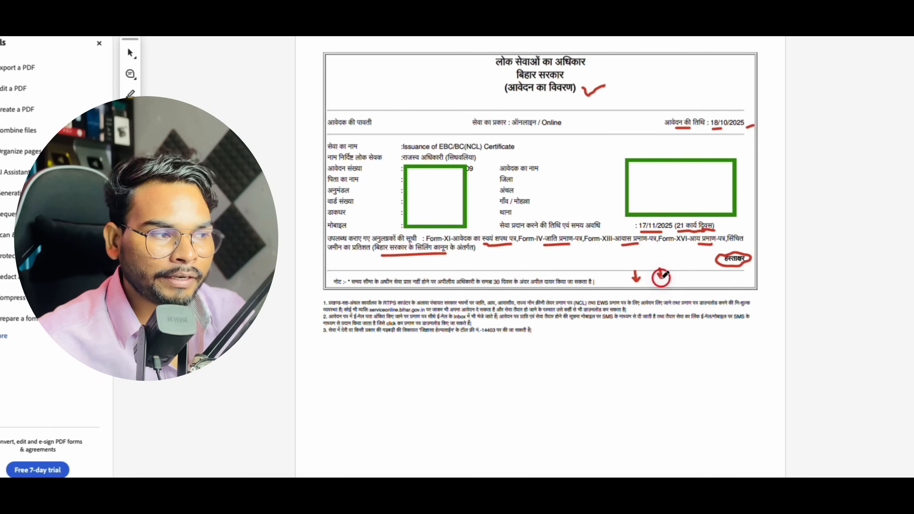
key("ctrl+z")
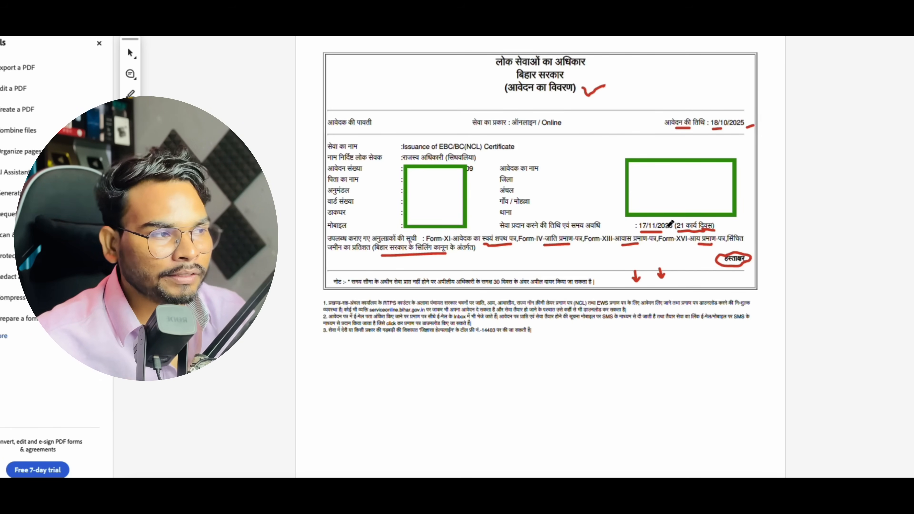
mouse_move(660, 124)
left_mouse_down()
mouse_move(676, 157)
mouse_move(683, 144)
left_mouse_up()
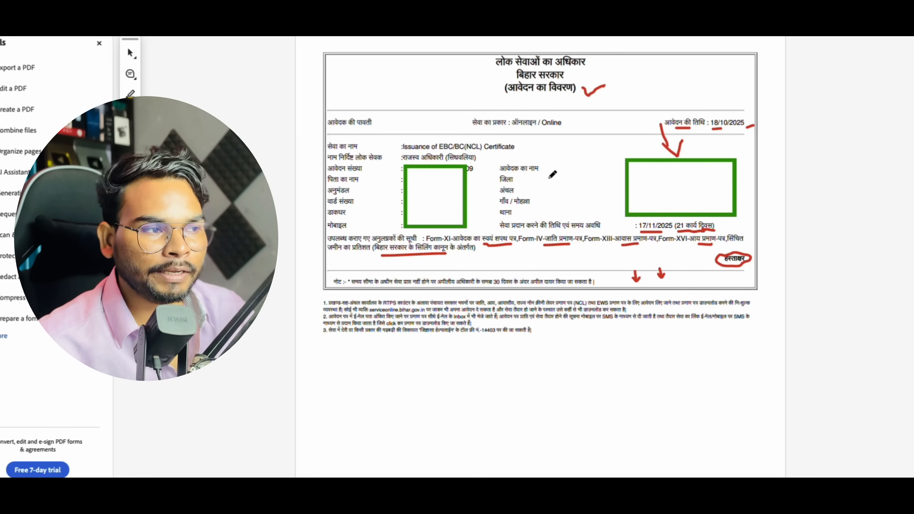
left_click_drag(548, 175, 569, 170)
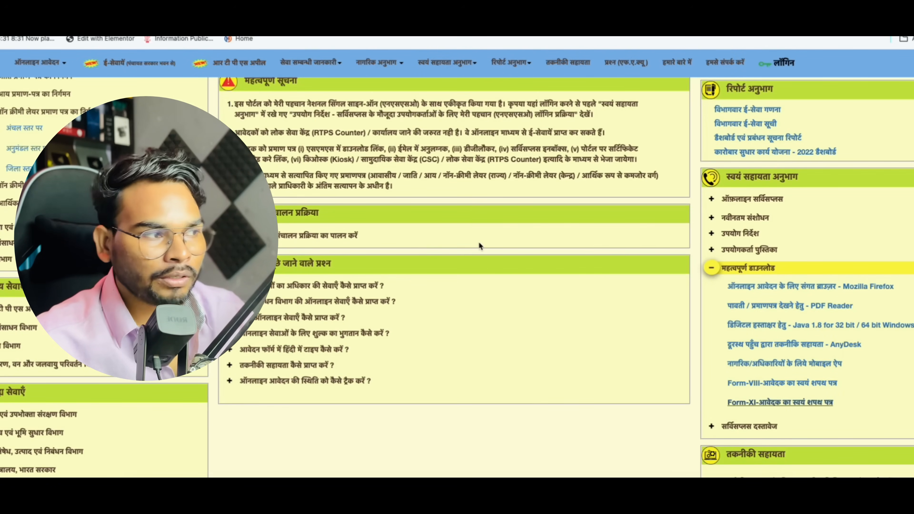
Step: Open सर्टिफिकेट डाउनलोड करें from the citizen section of the RTPS portal home page
scroll(479, 246, "up", 5)
left_click(726, 253)
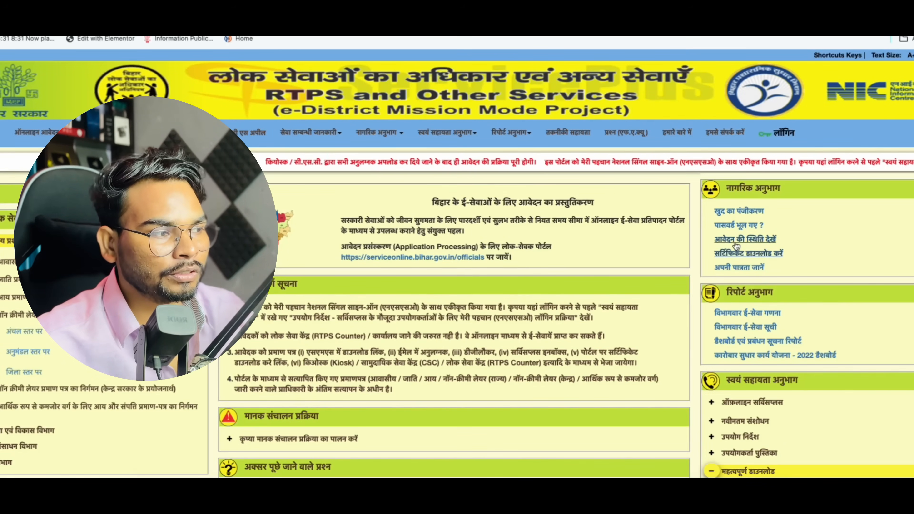
left_click(738, 252)
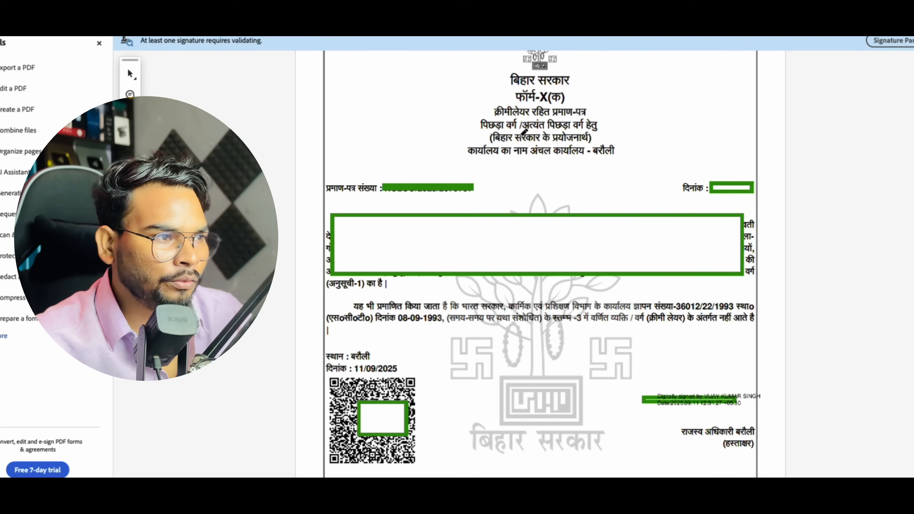
Step: On the issued Form-X(क) certificate, underline बिहार सरकार, the certificate number label and the date in red, and circle the circle office name बरौली
left_click_drag(493, 143, 525, 143)
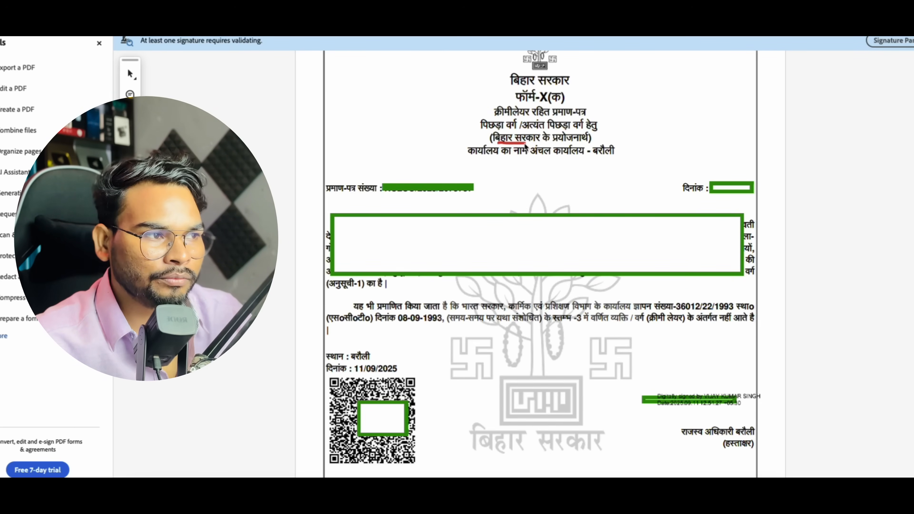
mouse_move(593, 160)
left_mouse_down()
mouse_move(616, 150)
mouse_move(600, 153)
left_mouse_up()
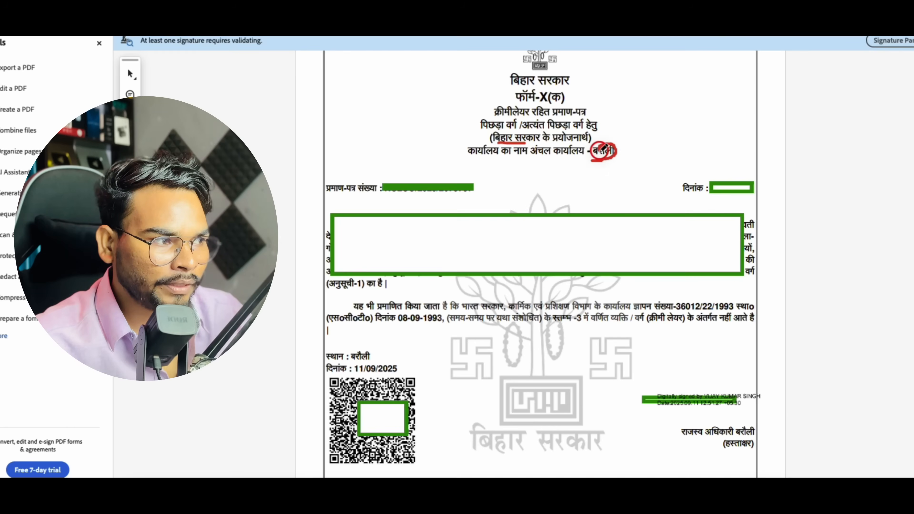
left_click_drag(356, 196, 388, 194)
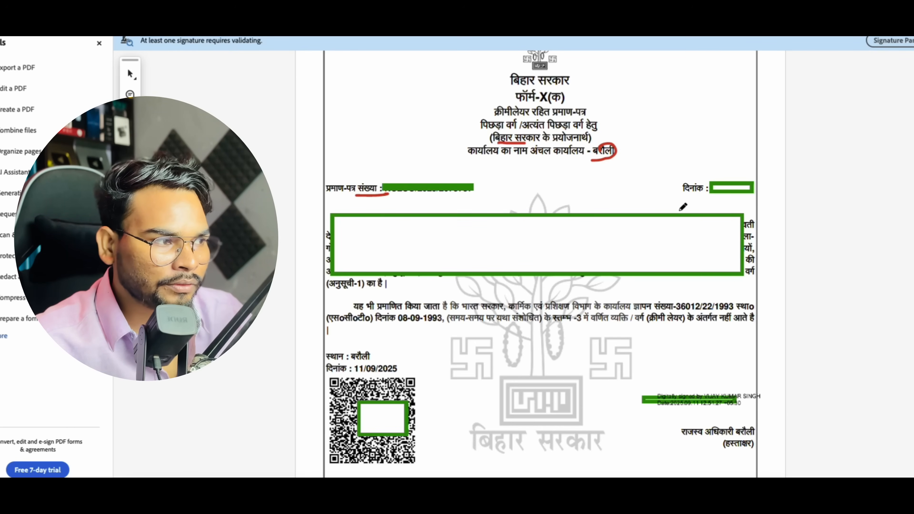
left_click_drag(714, 193, 708, 199)
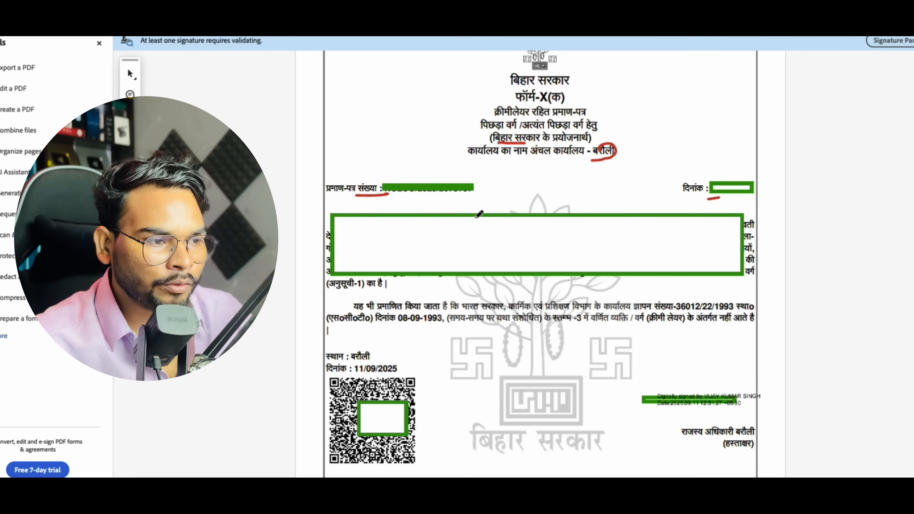
Step: Circle the certificate's applicant details and digital signature in red, point an arrow at the QR code, and underline राजस्व अधिकारी
mouse_move(448, 207)
left_mouse_down()
mouse_move(347, 231)
mouse_move(716, 266)
mouse_move(438, 207)
left_mouse_up()
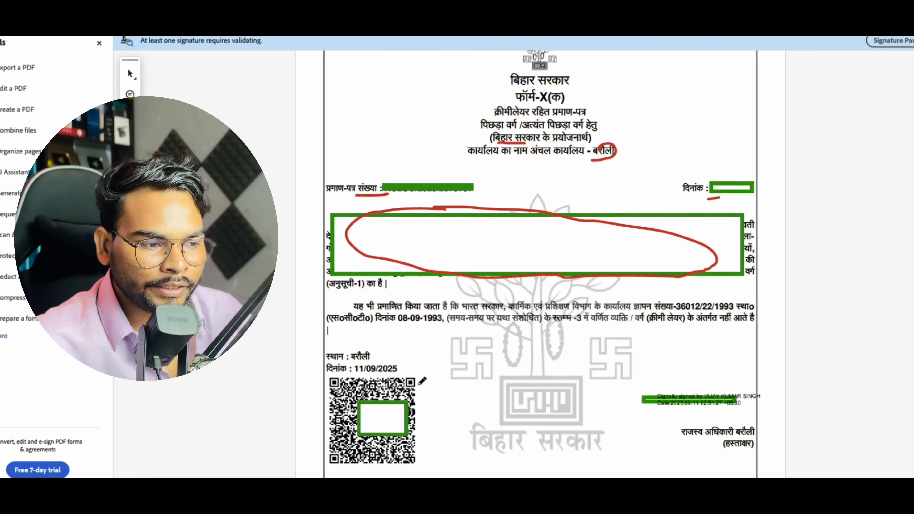
left_click_drag(417, 386, 425, 400)
mouse_move(691, 440)
left_mouse_down()
mouse_move(705, 438)
mouse_move(763, 378)
mouse_move(628, 378)
mouse_move(703, 409)
left_mouse_up()
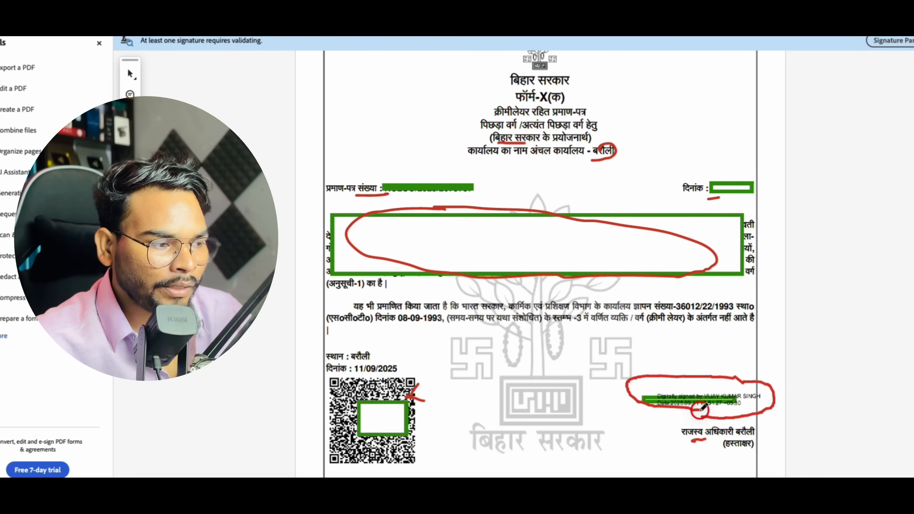
key("ctrl+z")
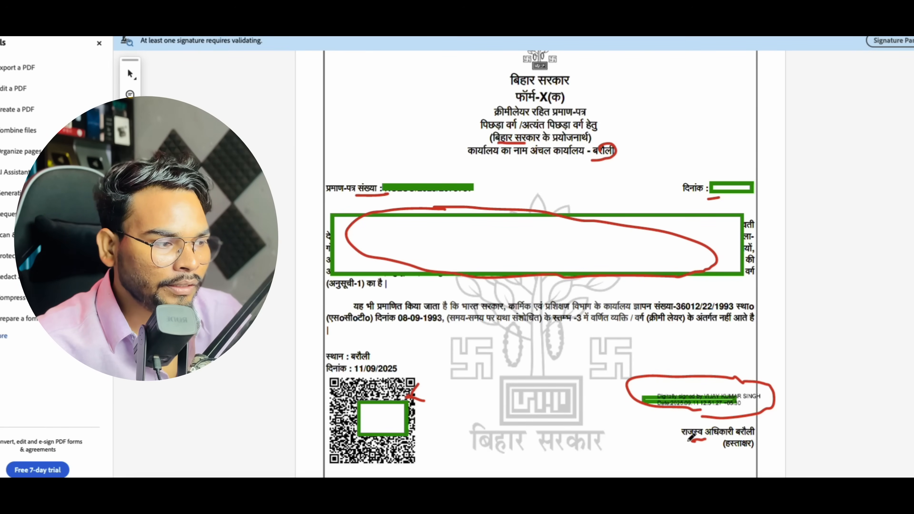
left_click_drag(688, 439, 783, 417)
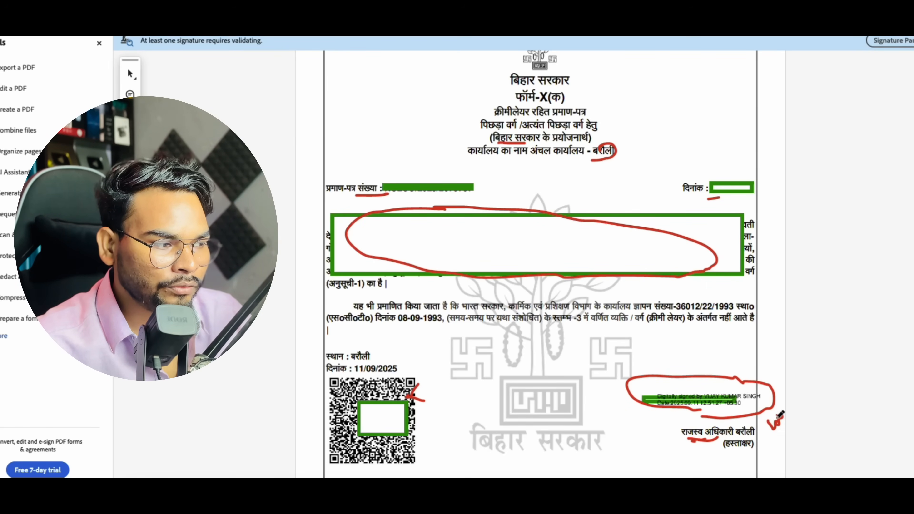